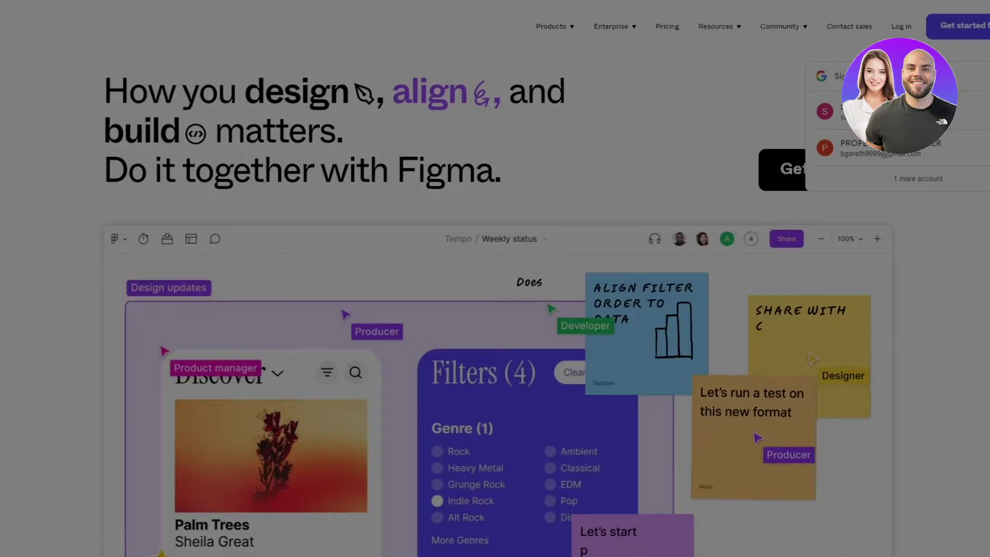
Step: Start a Figma sign-up and paste the e-mail address into the Email field
{"action": "left_click", "coordinate": [968, 32]}
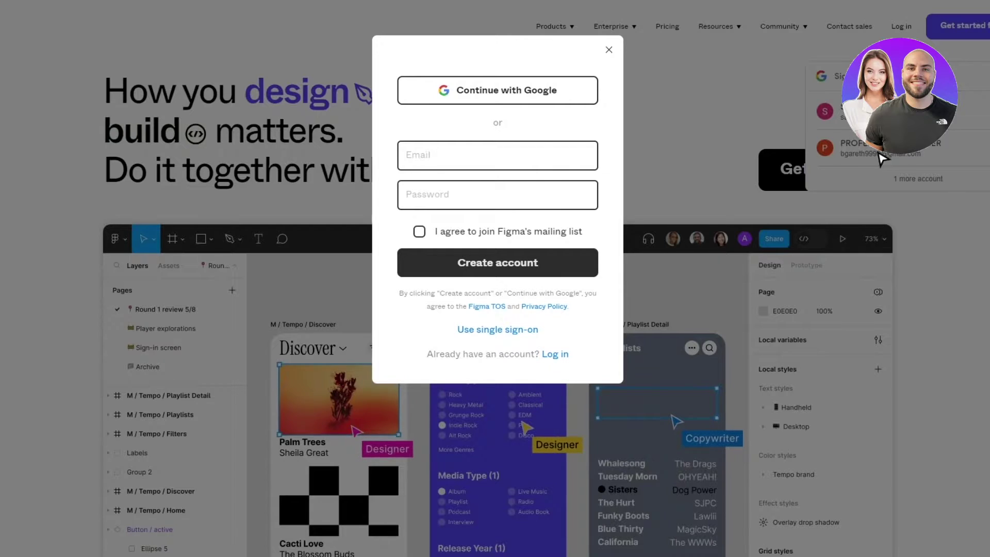
{"action": "left_click", "coordinate": [453, 163]}
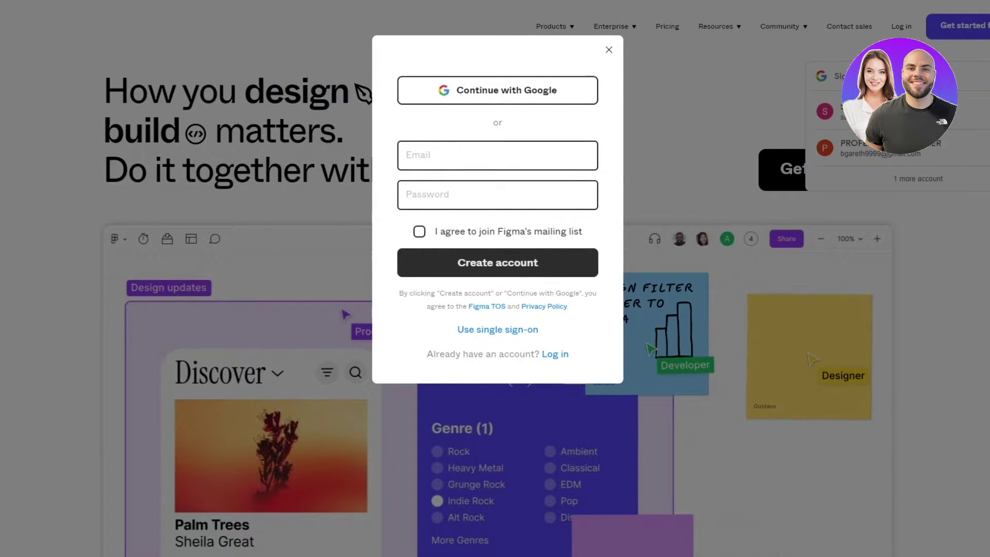
{"action": "left_click", "coordinate": [508, 158]}
{"action": "right_click", "coordinate": [465, 152]}
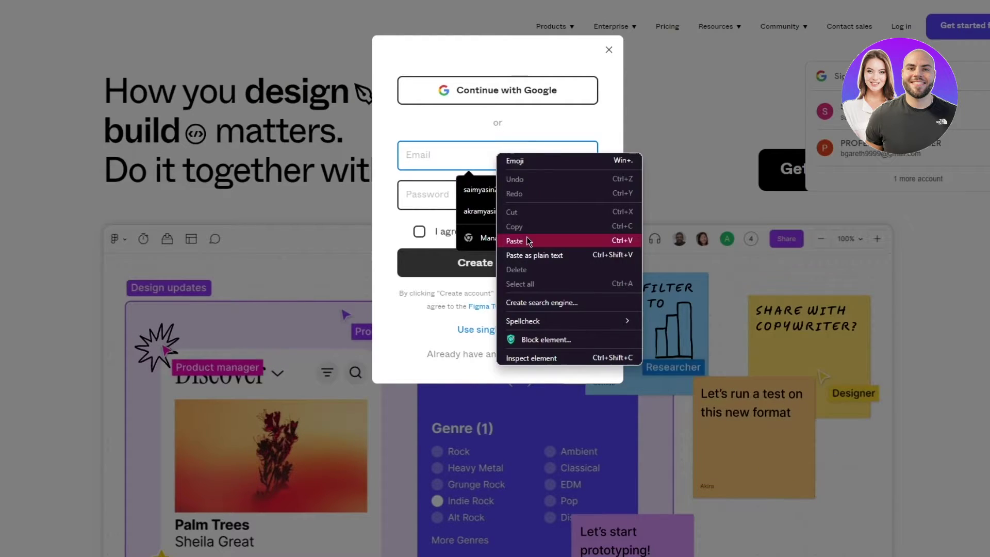
{"action": "left_click", "coordinate": [527, 236]}
Step: Enter the account password and submit the new account
{"action": "left_click", "coordinate": [437, 195]}
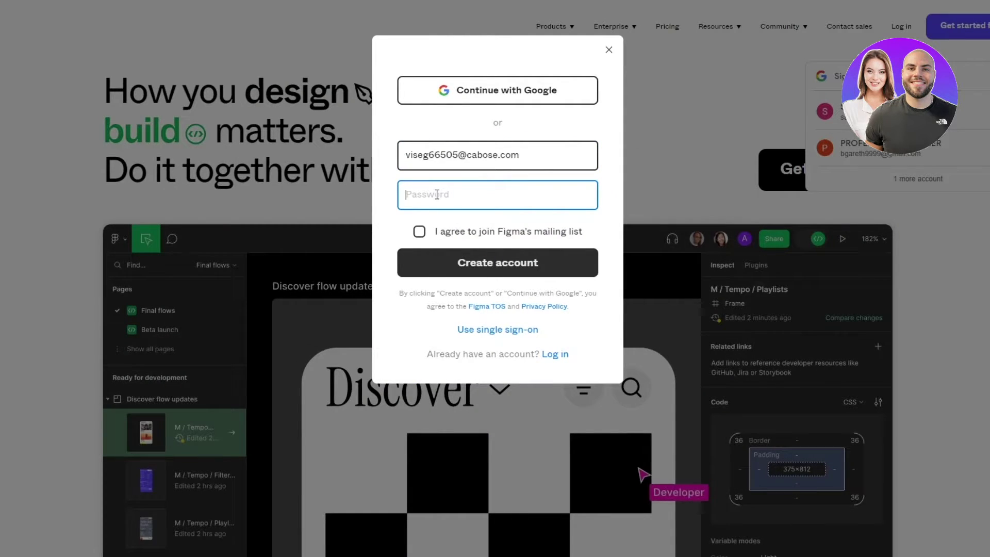
{"action": "type", "text": "••••"}
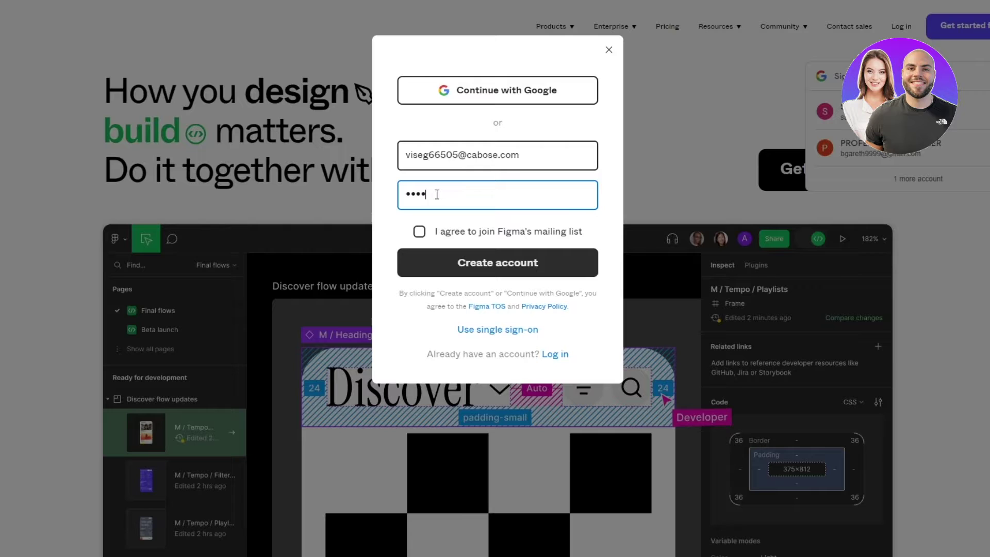
{"action": "type", "text": "••••"}
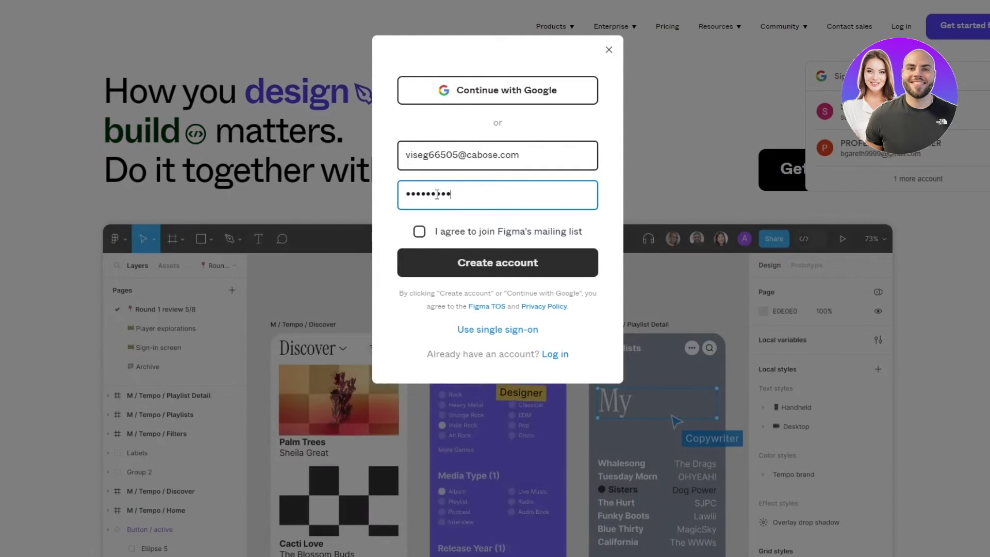
{"action": "left_click", "coordinate": [492, 276]}
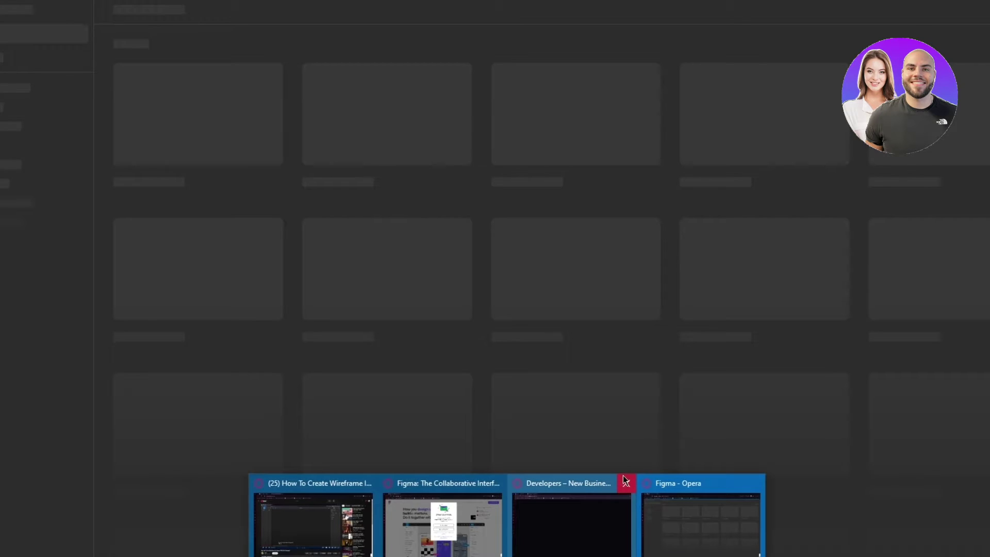
Step: Close the Developers window and the old Figma landing page window
{"action": "left_click", "coordinate": [626, 483]}
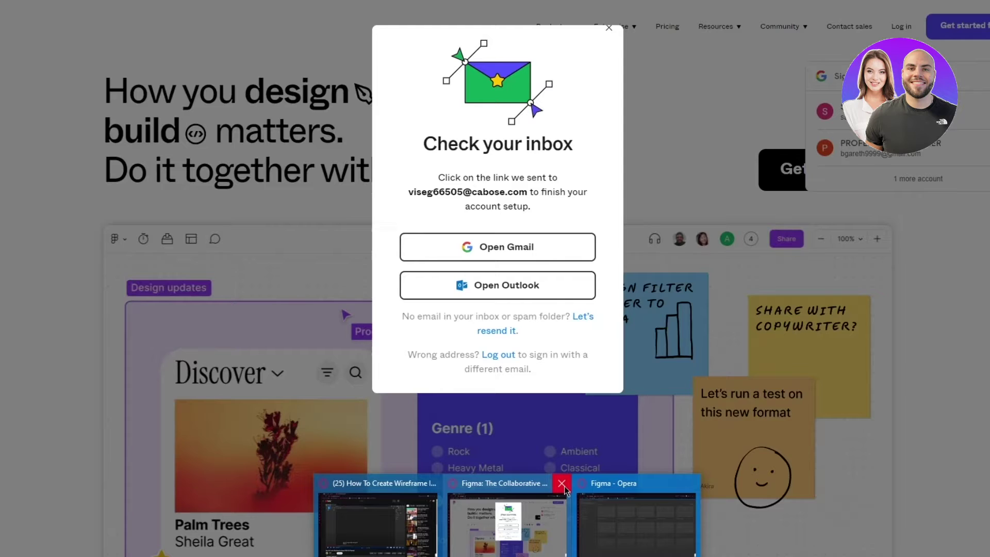
{"action": "left_click", "coordinate": [563, 483]}
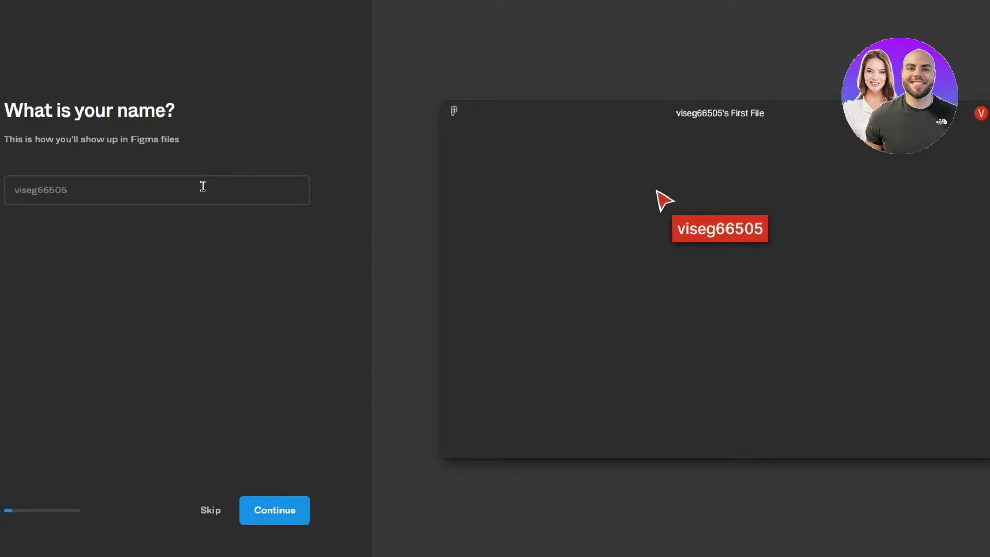
Step: Fill in your full name from suggestions and choose Design as your work type
{"action": "left_click", "coordinate": [203, 186]}
{"action": "left_click", "coordinate": [110, 227]}
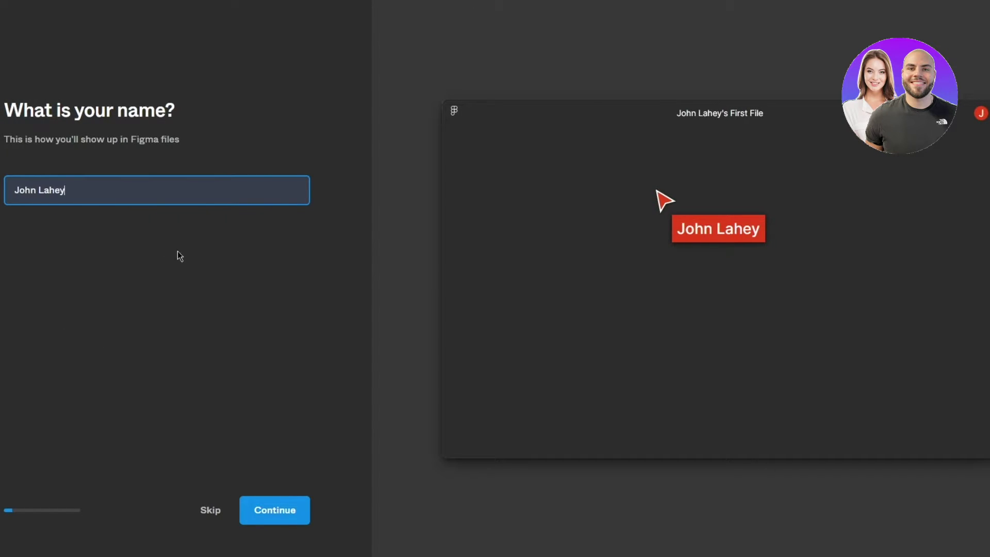
{"action": "left_click", "coordinate": [266, 525]}
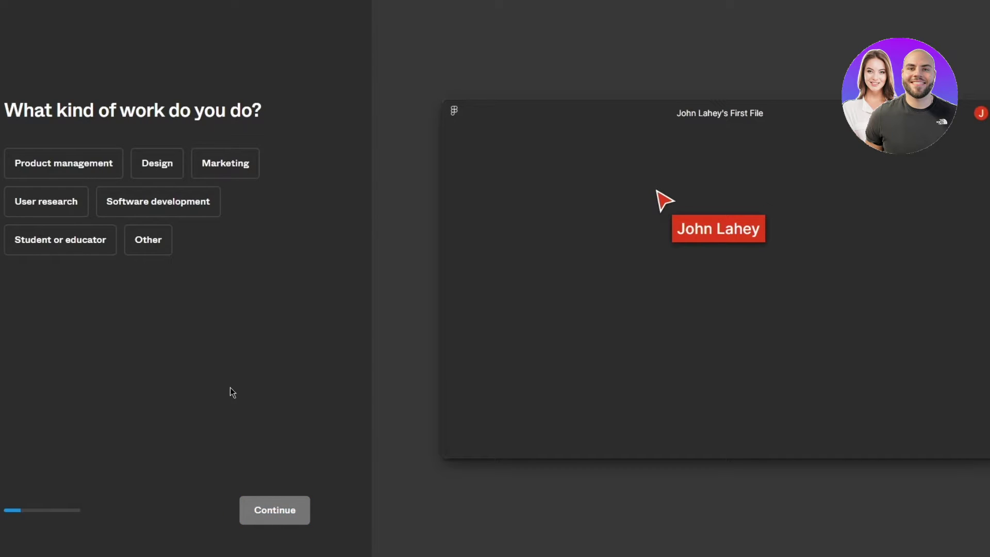
{"action": "left_click", "coordinate": [163, 175]}
{"action": "left_click", "coordinate": [262, 512]}
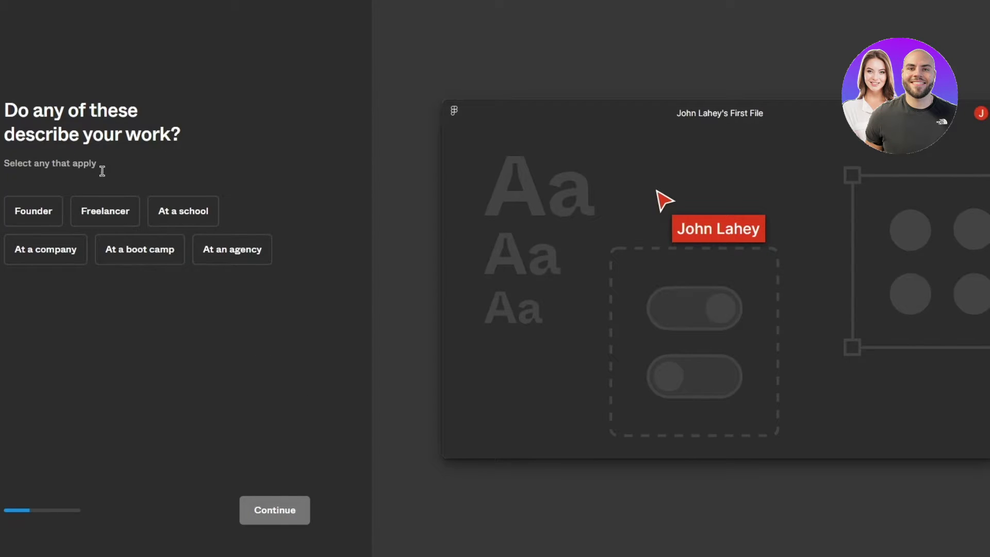
Step: Answer Freelancer and Nobody (just me), and skip inviting collaborators
{"action": "left_click", "coordinate": [112, 221]}
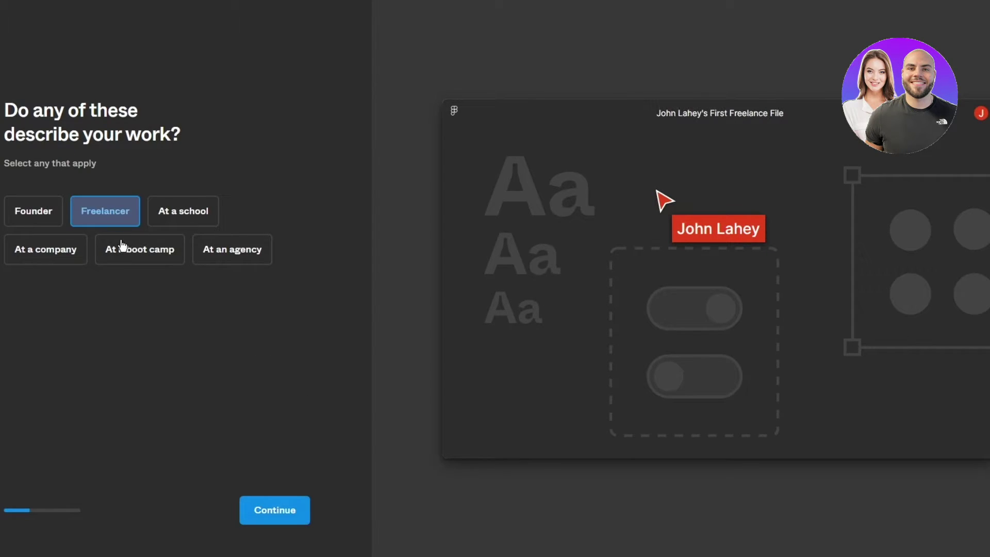
{"action": "left_click", "coordinate": [275, 520]}
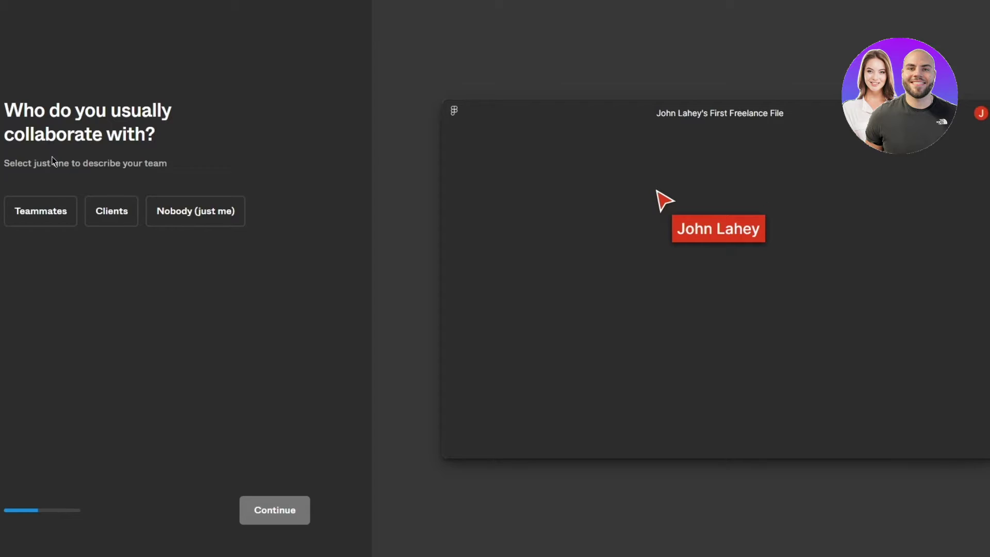
{"action": "left_click", "coordinate": [165, 220]}
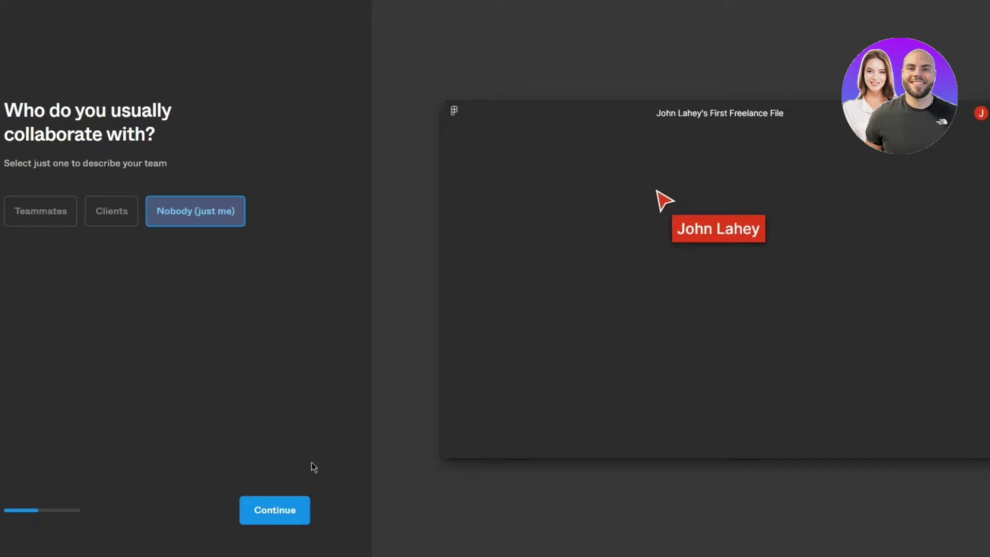
{"action": "left_click", "coordinate": [273, 515]}
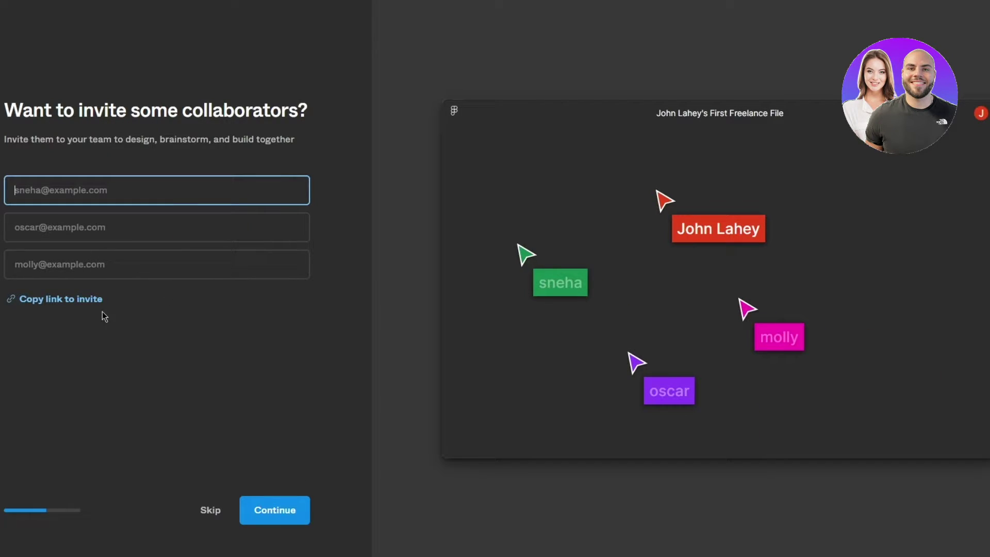
{"action": "left_click", "coordinate": [275, 517]}
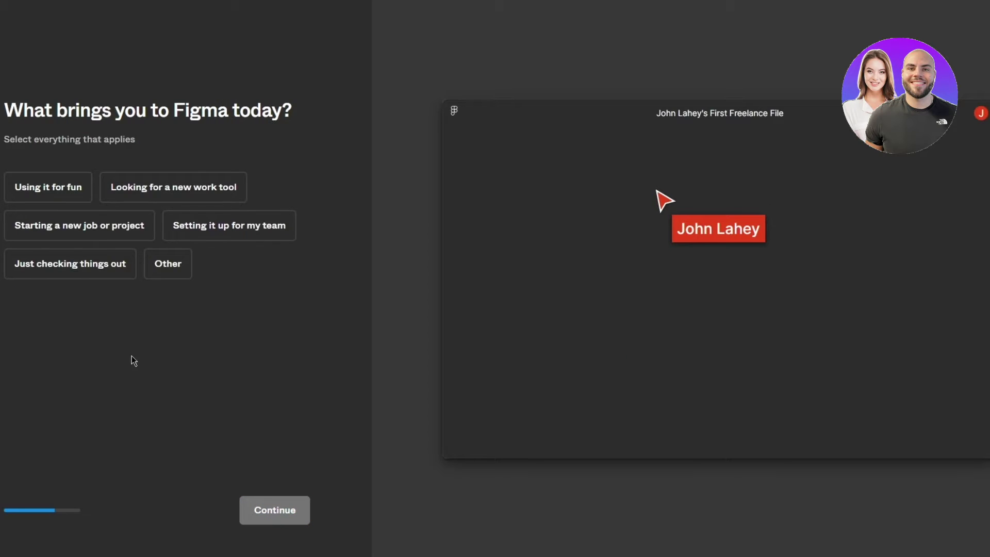
Step: Give 'Using it for fun' as the reason and 'Yes, a few times' as prior experience
{"action": "left_click", "coordinate": [77, 192]}
{"action": "left_click", "coordinate": [244, 511]}
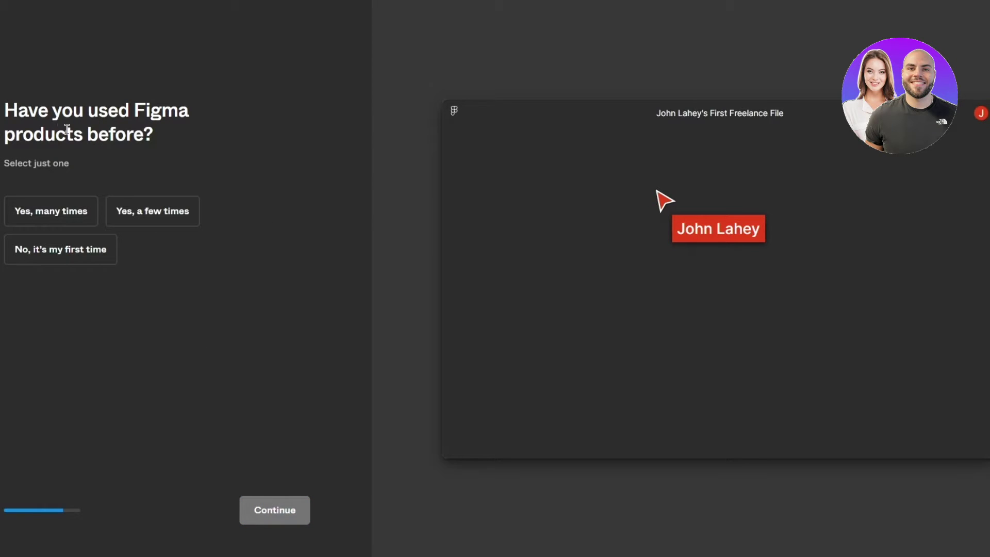
{"action": "left_click", "coordinate": [62, 251]}
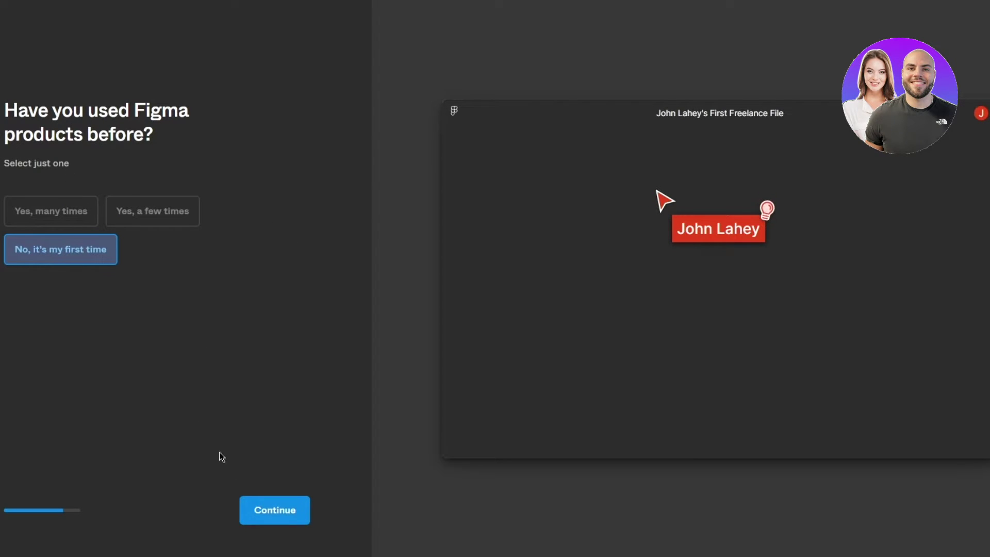
{"action": "left_click", "coordinate": [153, 211]}
{"action": "left_click", "coordinate": [273, 502]}
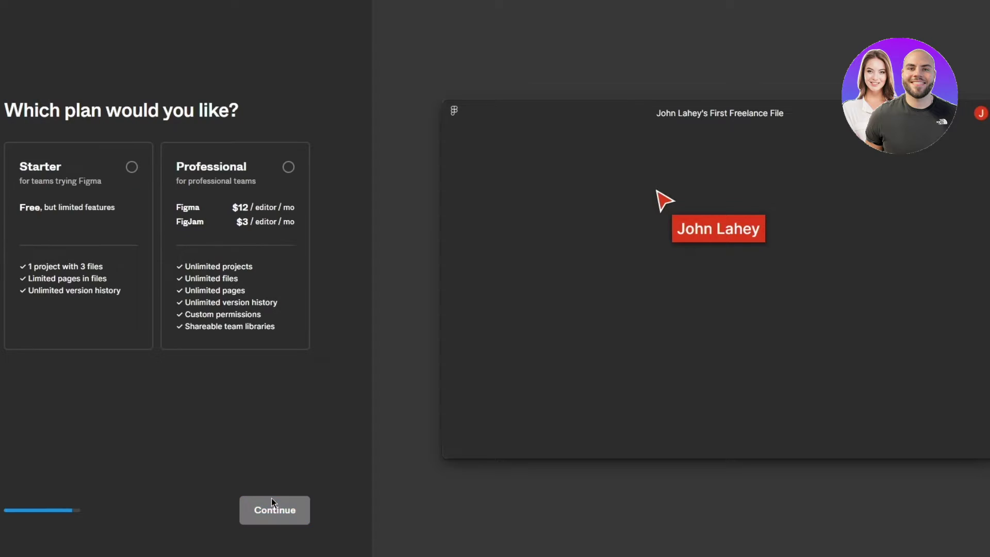
Step: Choose the free Starter plan and start by designing with Figma
{"action": "left_click", "coordinate": [152, 196]}
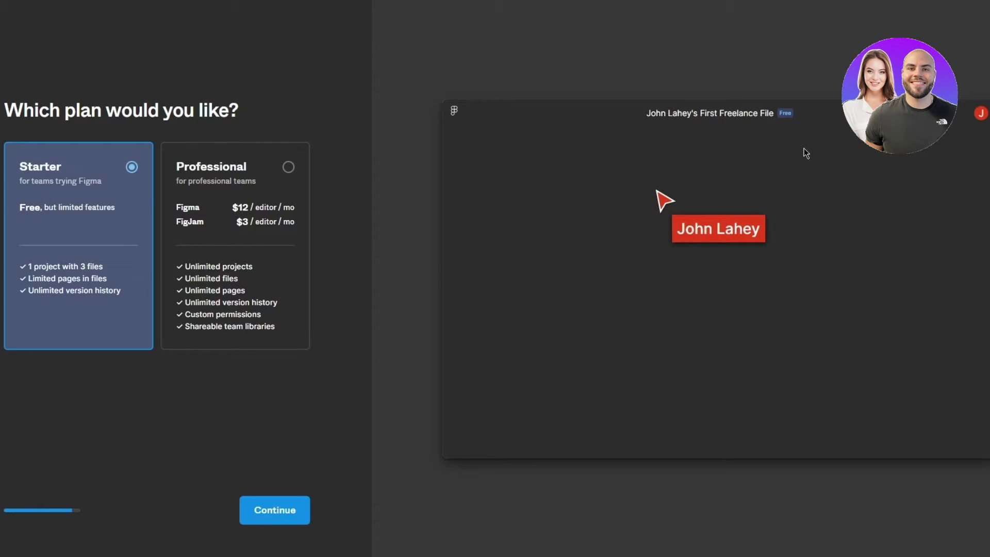
{"action": "left_click", "coordinate": [273, 512]}
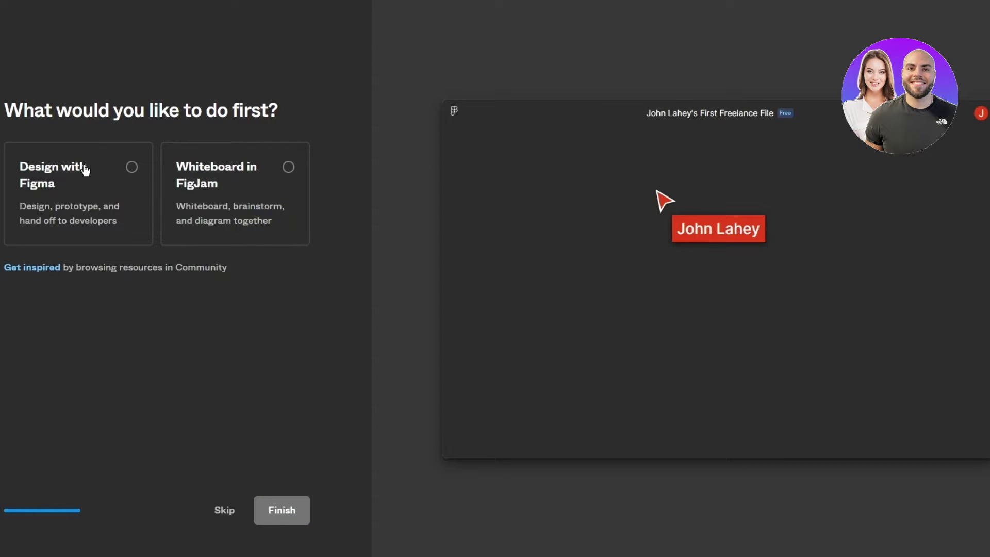
{"action": "left_click", "coordinate": [110, 206]}
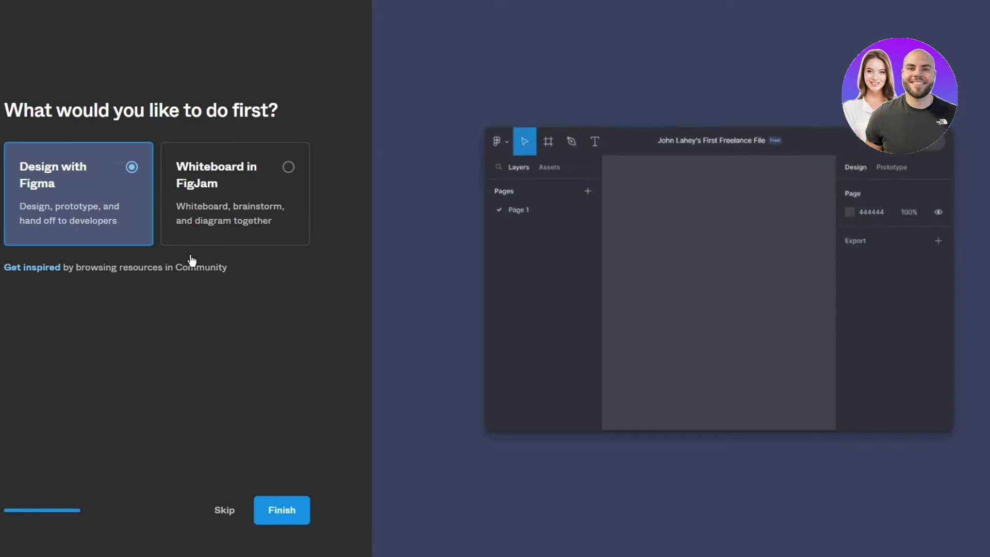
Step: Skip the rest of onboarding, dismiss the tour offer and create a blank design file
{"action": "left_click", "coordinate": [239, 511]}
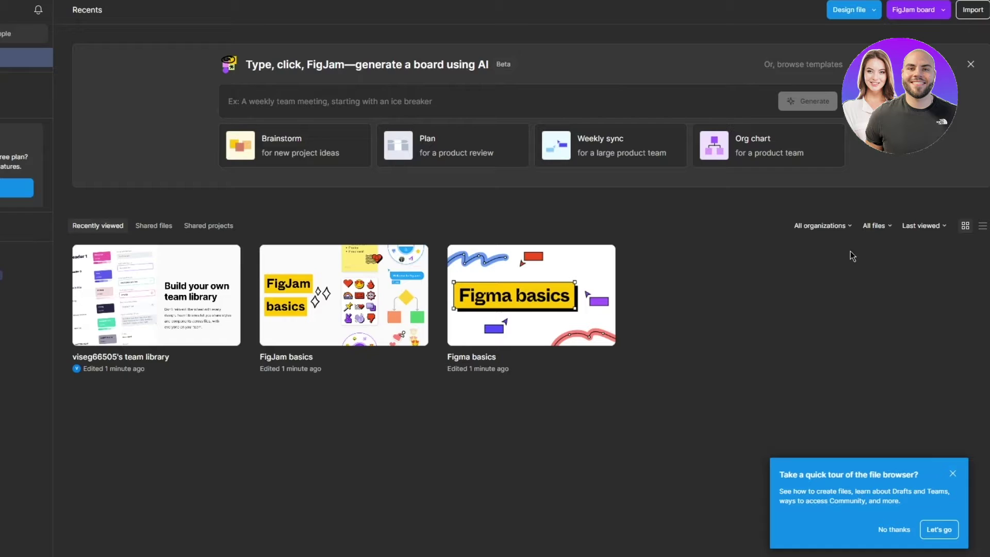
{"action": "left_click", "coordinate": [951, 475]}
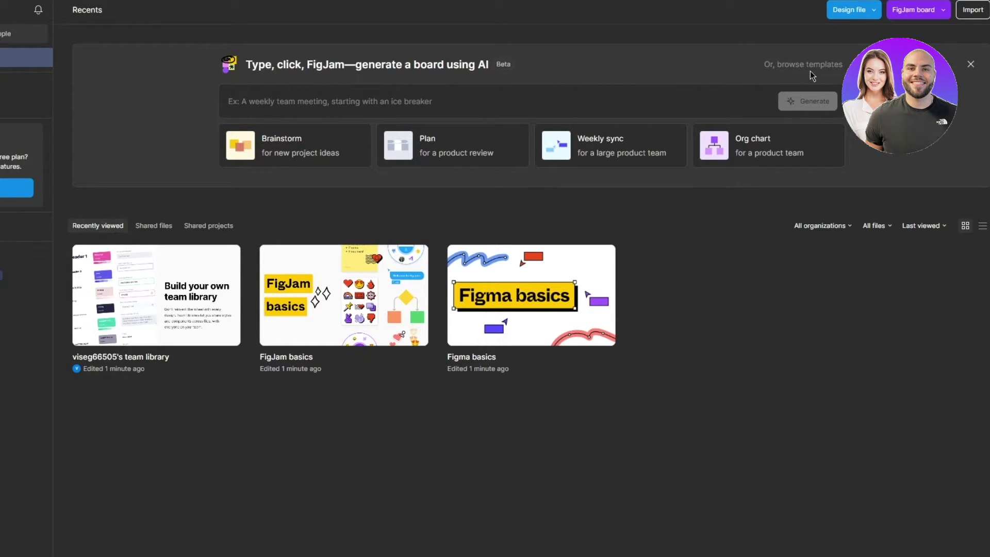
{"action": "left_click", "coordinate": [850, 13]}
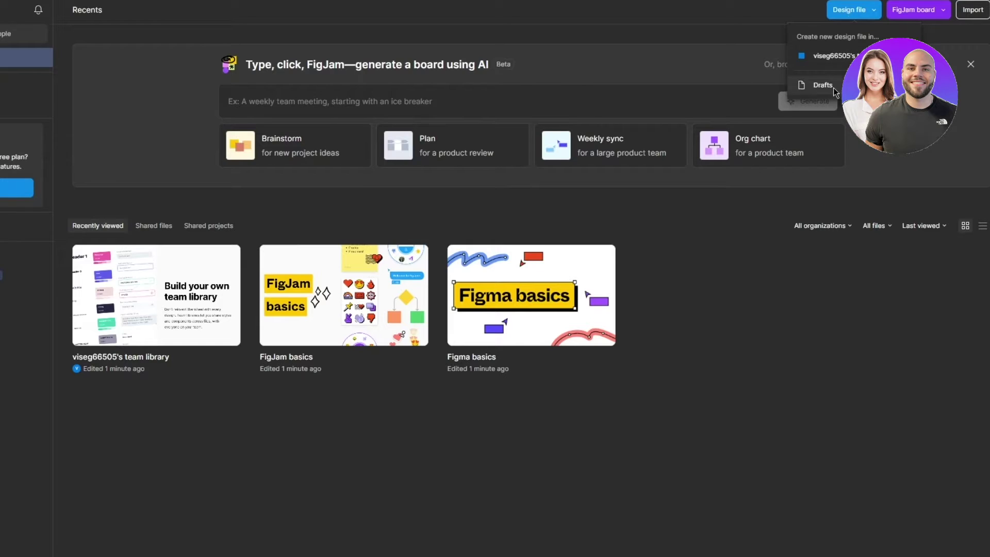
{"action": "left_click", "coordinate": [862, 14]}
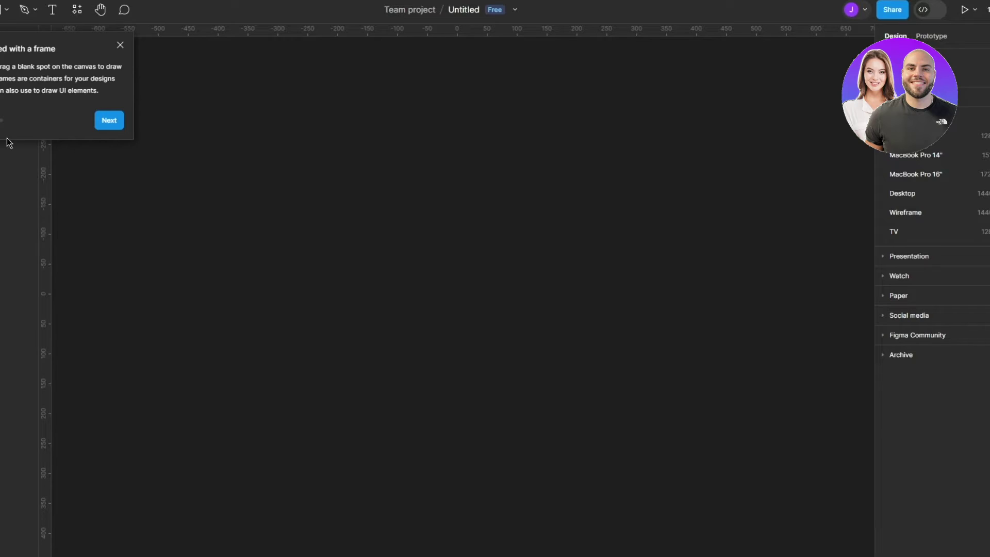
Step: Dismiss the frame tip and draw a small rectangle near the canvas top-left
{"action": "left_click", "coordinate": [121, 45]}
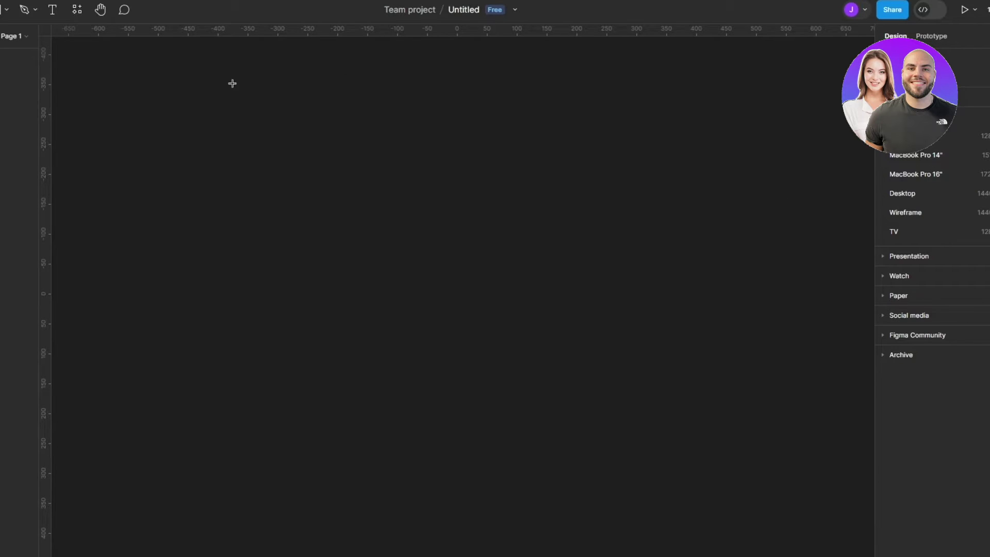
{"action": "left_click_drag", "start_coordinate": [196, 73], "coordinate": [533, 271]}
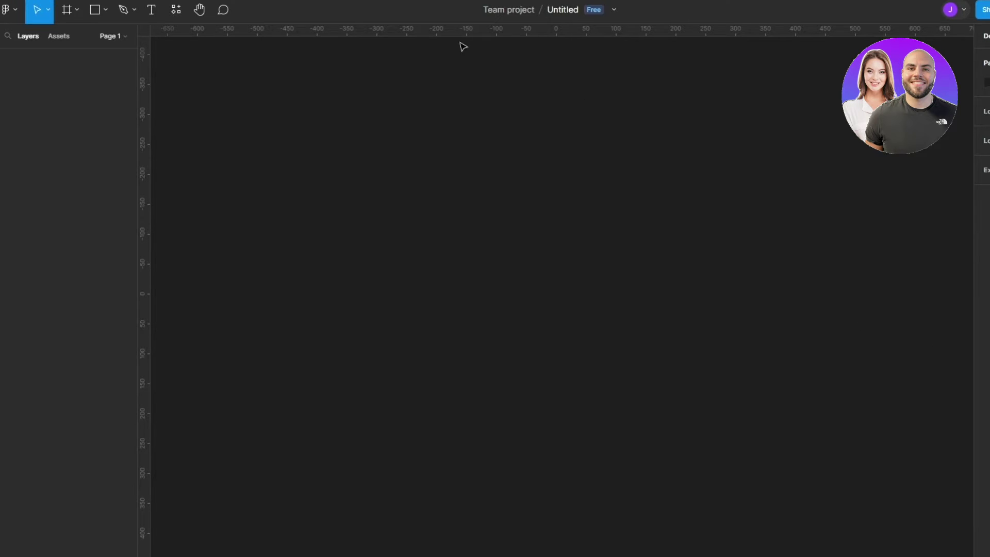
{"action": "left_click", "coordinate": [94, 11]}
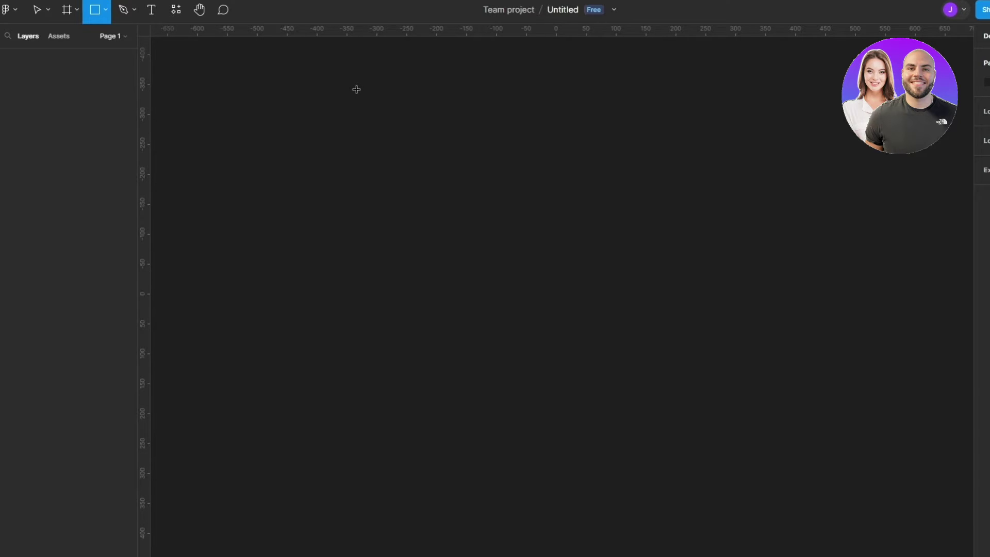
{"action": "left_click_drag", "start_coordinate": [216, 56], "coordinate": [231, 69]}
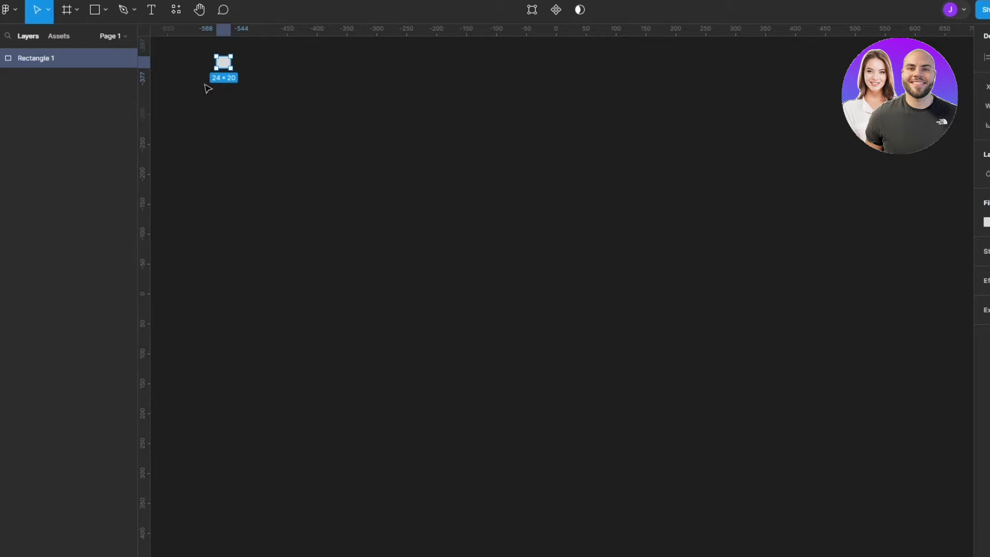
Step: Draw a larger 56×42 rectangle below the first one
{"action": "left_click", "coordinate": [95, 10]}
{"action": "left_click_drag", "start_coordinate": [206, 102], "coordinate": [241, 132]}
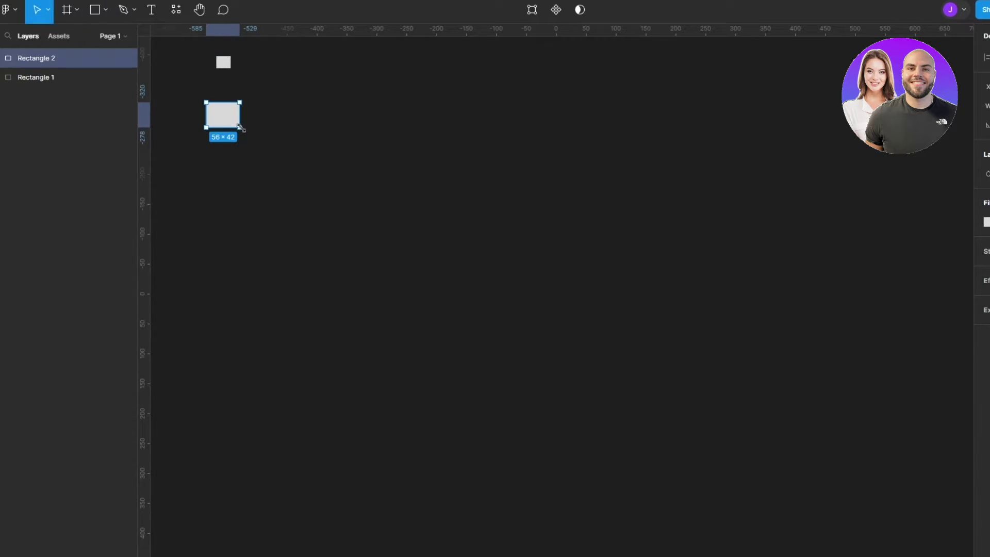
{"action": "scroll", "coordinate": [245, 133], "scroll_direction": "up", "scroll_amount": 3}
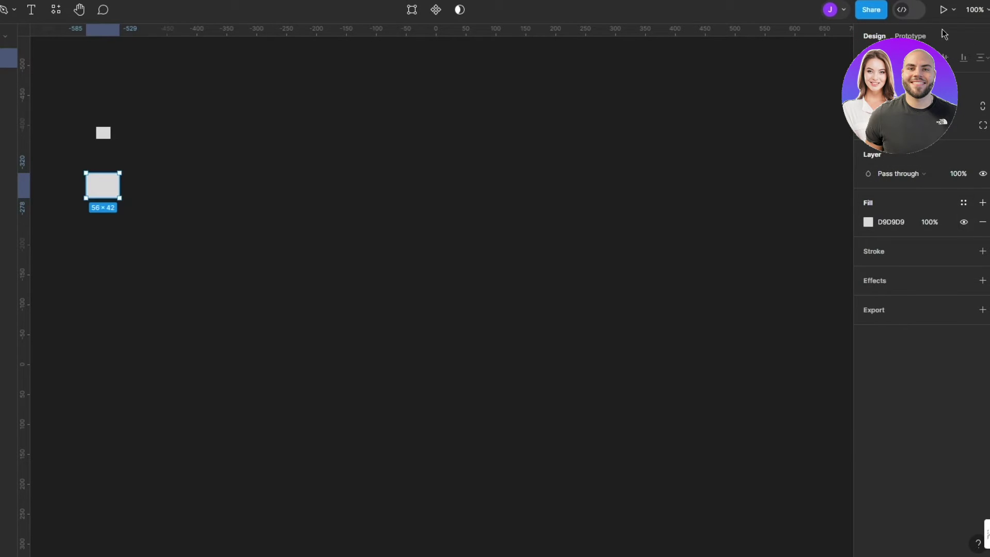
Step: Zoom to 200%, scroll the two rectangles into view and clear the selection
{"action": "left_click", "coordinate": [969, 10]}
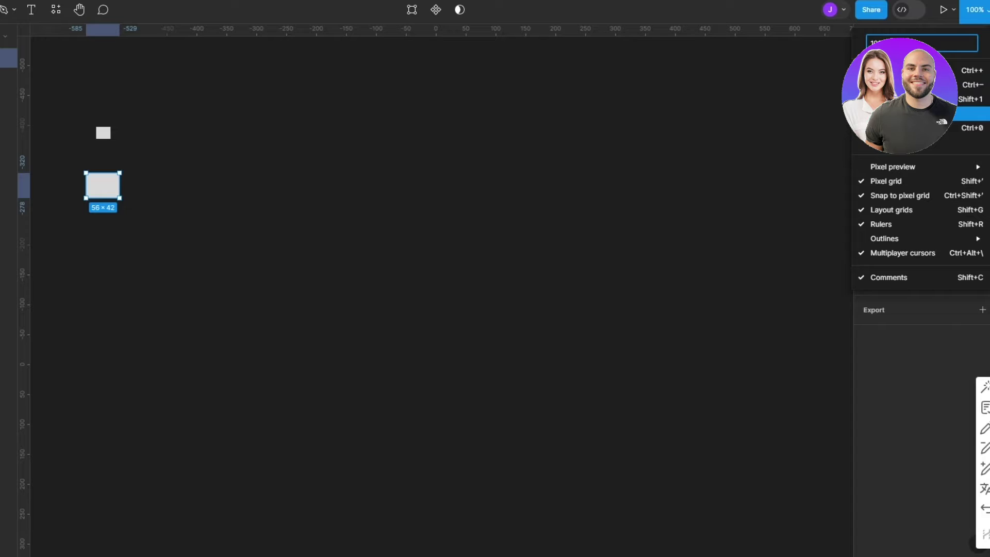
{"action": "left_click", "coordinate": [969, 143]}
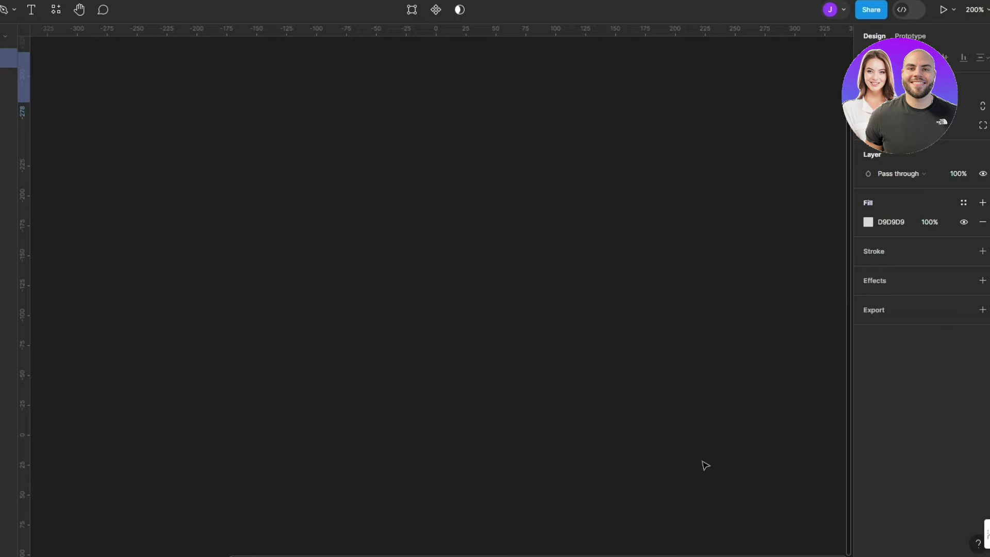
{"action": "scroll", "coordinate": [261, 374], "scroll_direction": "left", "scroll_amount": 5}
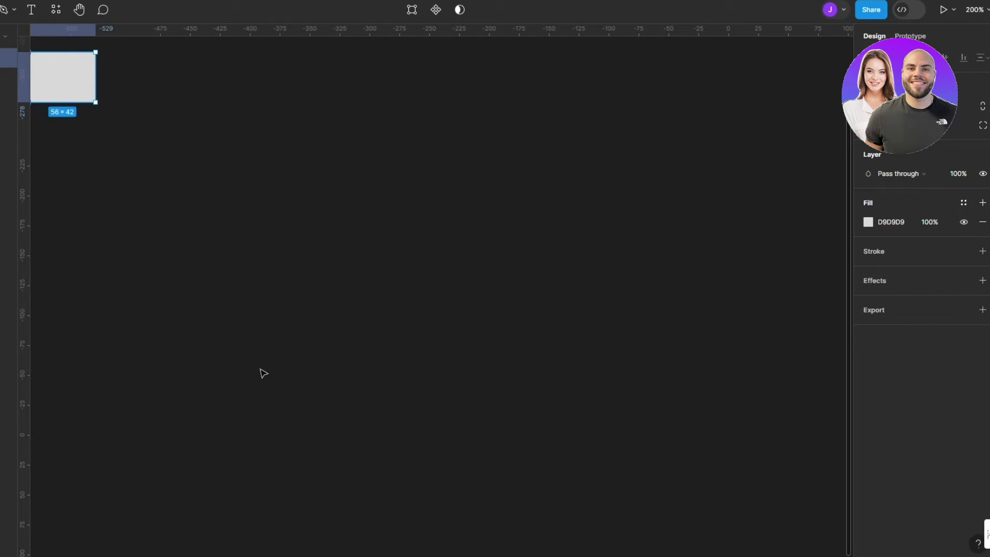
{"action": "scroll", "coordinate": [123, 388], "scroll_direction": "up", "scroll_amount": 5}
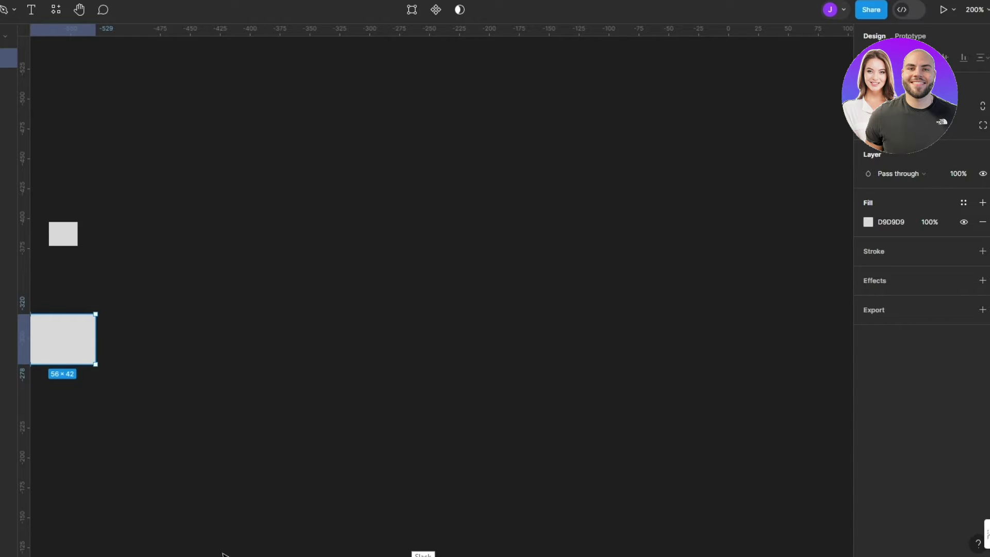
{"action": "key", "text": "Escape"}
{"action": "scroll", "coordinate": [324, 407], "scroll_direction": "left", "scroll_amount": 5}
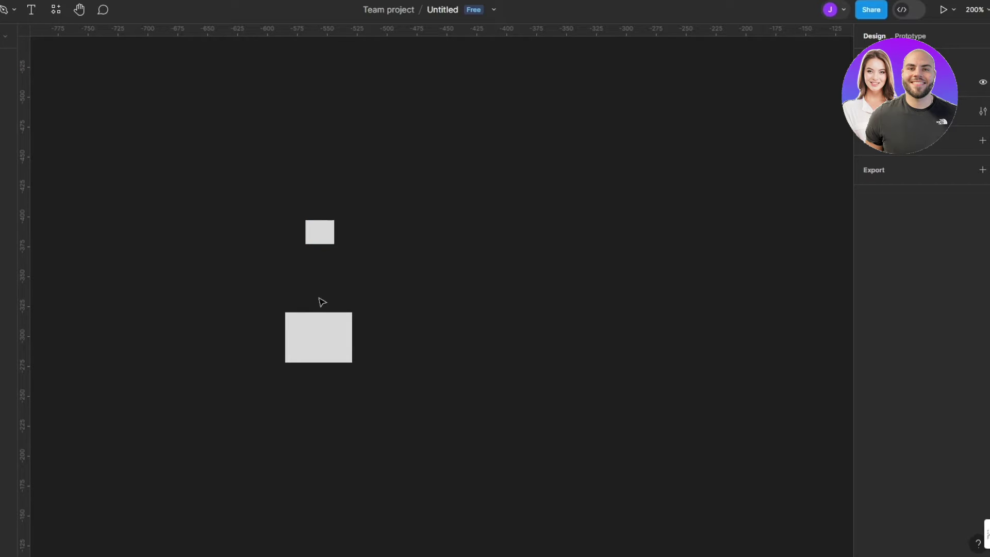
Step: Rotate the small rectangle slightly, then widen the lower one to 152×43 and move it up-right
{"action": "left_click", "coordinate": [322, 227]}
{"action": "left_click_drag", "start_coordinate": [335, 218], "coordinate": [364, 184]}
{"action": "left_click", "coordinate": [330, 328]}
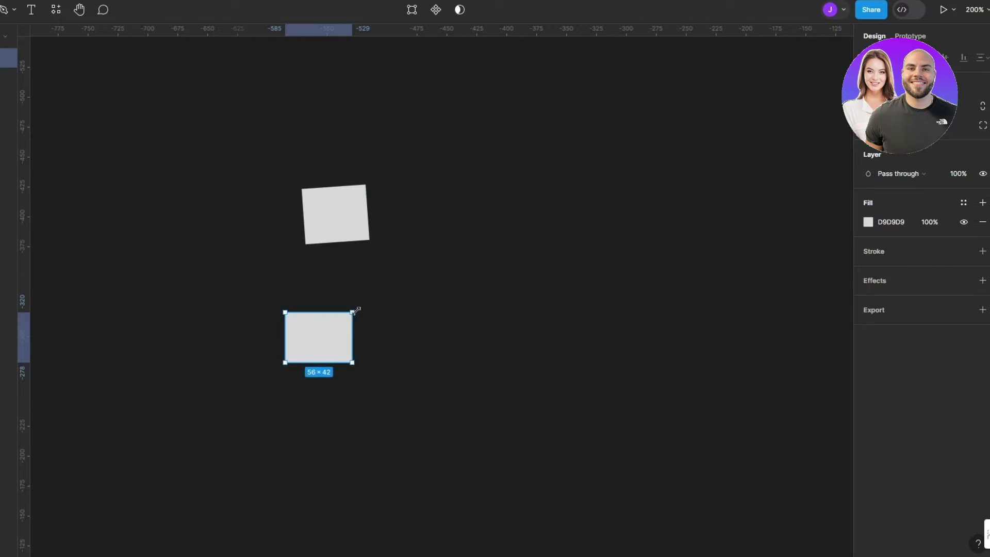
{"action": "left_click_drag", "start_coordinate": [353, 312], "coordinate": [470, 310]}
{"action": "left_click_drag", "start_coordinate": [410, 338], "coordinate": [531, 285]}
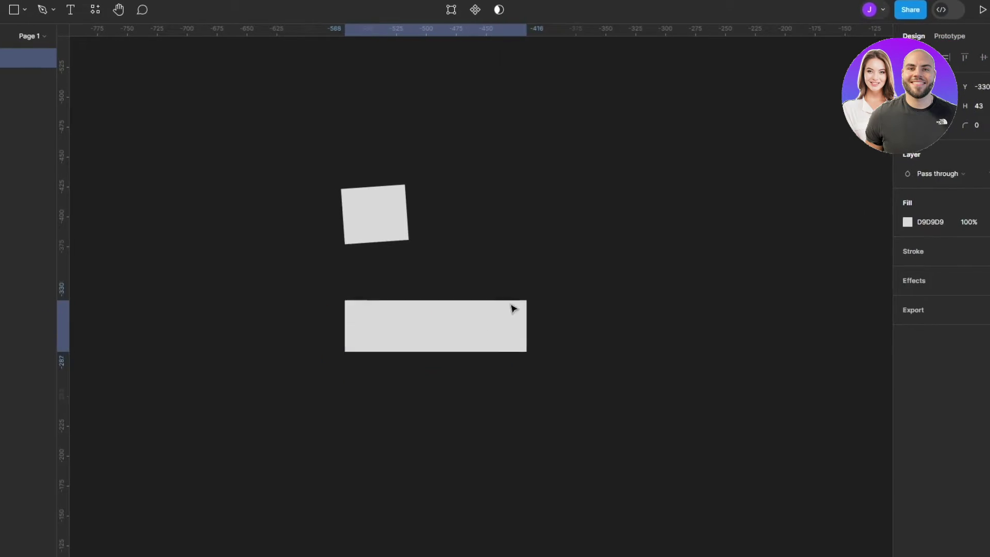
{"action": "left_click_drag", "start_coordinate": [654, 285], "coordinate": [658, 282]}
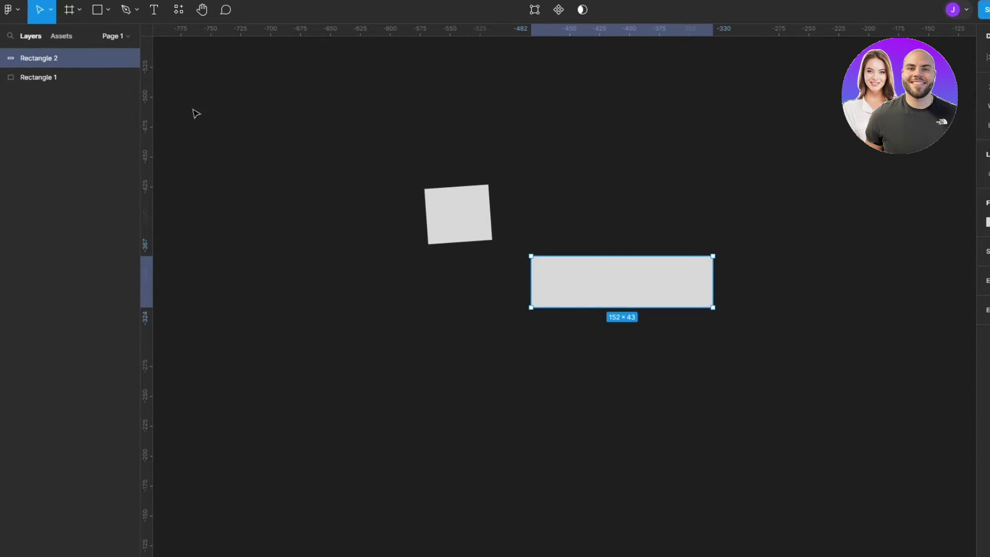
Step: Draw a circle below the tilted square with the Ellipse tool
{"action": "left_click", "coordinate": [100, 9]}
{"action": "left_click", "coordinate": [106, 10]}
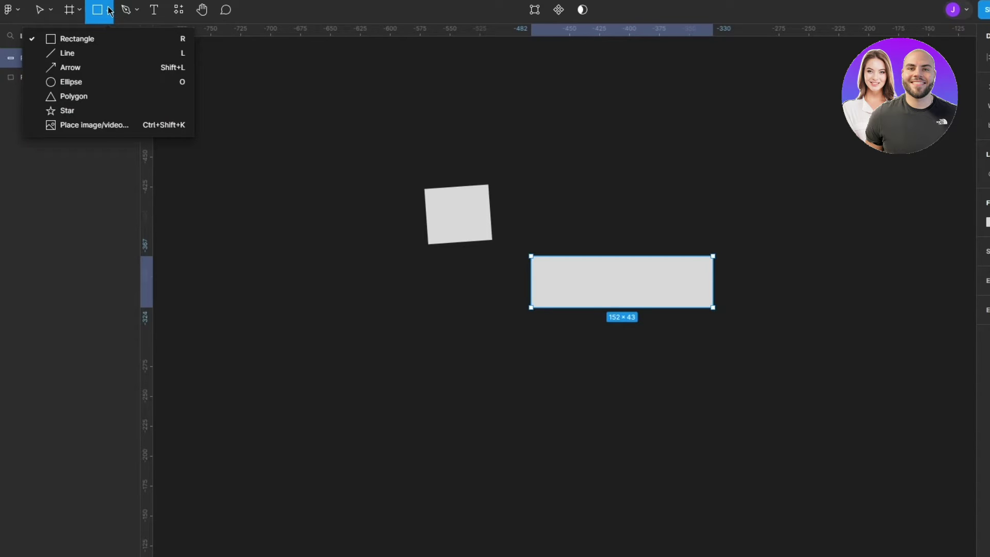
{"action": "left_click", "coordinate": [85, 80]}
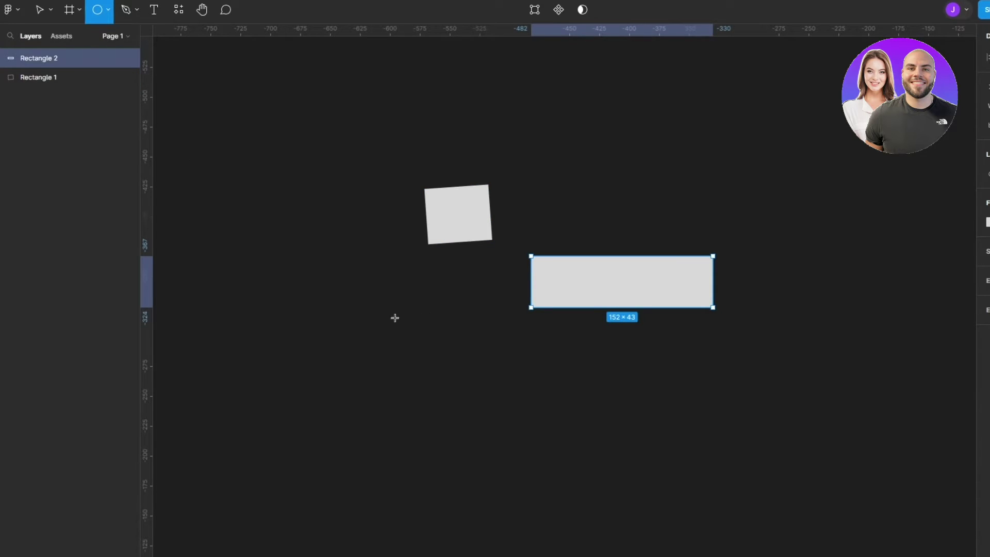
{"action": "left_click_drag", "start_coordinate": [382, 308], "coordinate": [487, 414]}
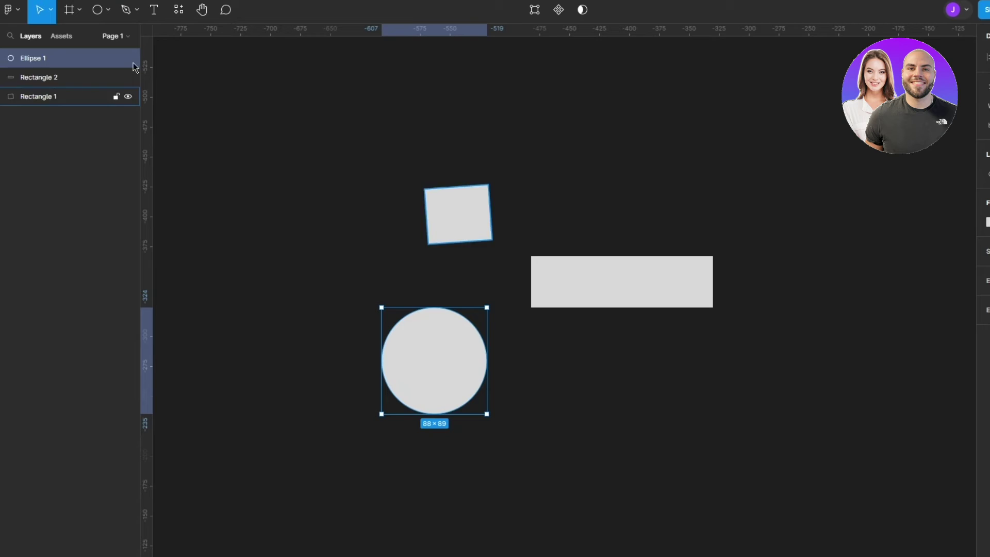
Step: Draw a triangle left of the square and pull the circle, square, wide rectangle and triangle closer together
{"action": "left_click", "coordinate": [107, 11]}
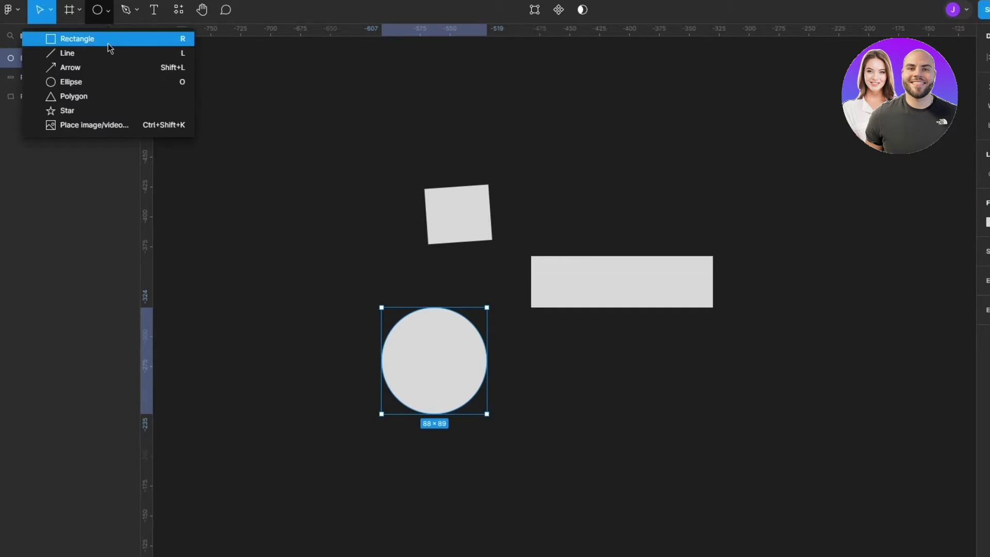
{"action": "left_click", "coordinate": [72, 98]}
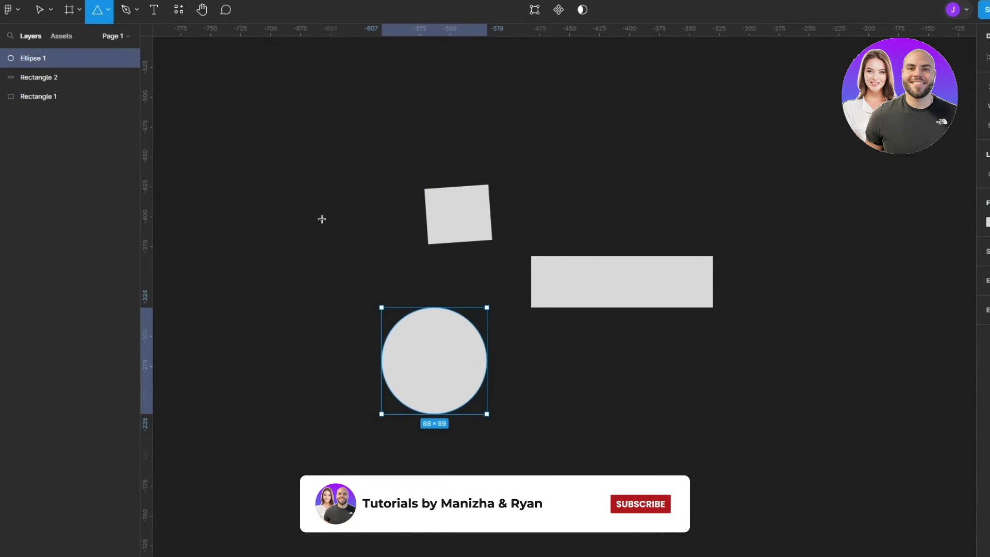
{"action": "left_click_drag", "start_coordinate": [329, 204], "coordinate": [218, 309]}
{"action": "left_click_drag", "start_coordinate": [442, 362], "coordinate": [438, 326]}
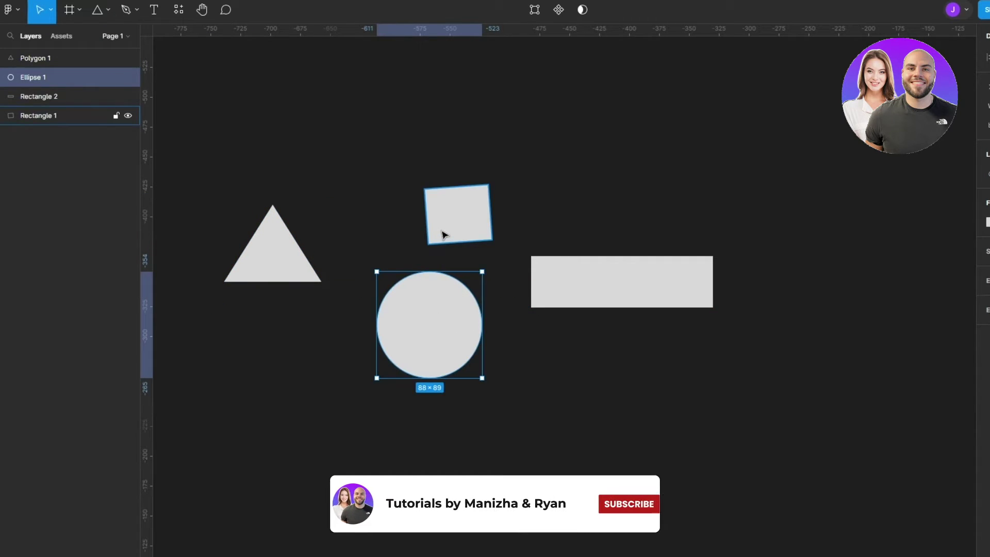
{"action": "left_click_drag", "start_coordinate": [445, 235], "coordinate": [411, 212]}
{"action": "left_click_drag", "start_coordinate": [530, 259], "coordinate": [481, 234]}
{"action": "left_click_drag", "start_coordinate": [274, 253], "coordinate": [304, 250]}
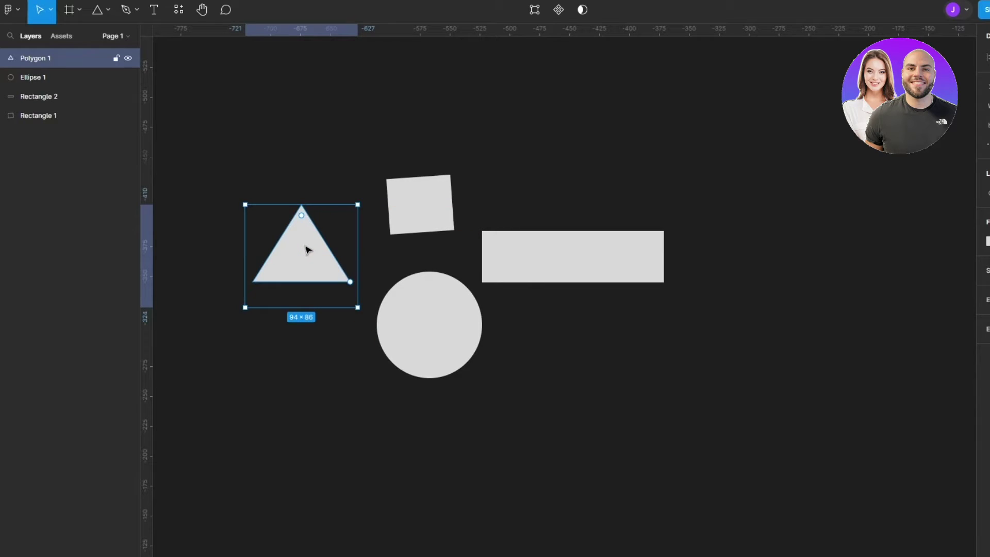
Step: Draw a down-right arrow below the triangle
{"action": "left_click", "coordinate": [98, 10]}
{"action": "left_click", "coordinate": [108, 10]}
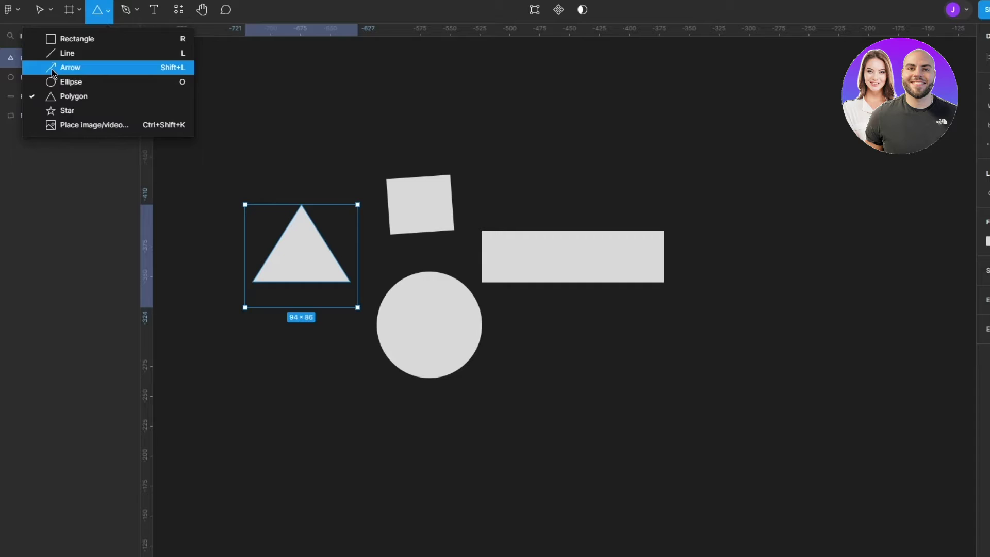
{"action": "left_click", "coordinate": [70, 67]}
{"action": "left_click_drag", "start_coordinate": [269, 331], "coordinate": [374, 434]}
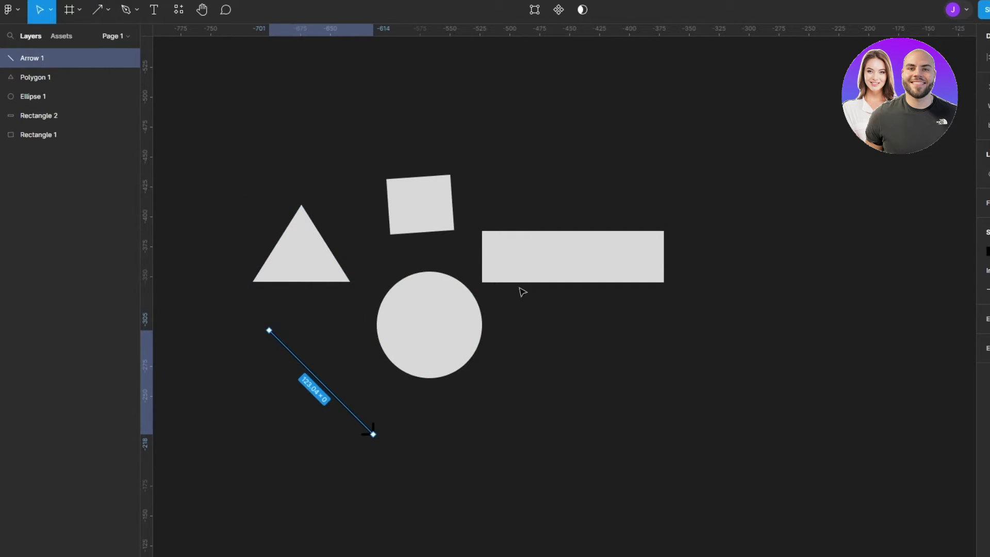
Step: Draw a diagonal line to the right of the circle
{"action": "left_click", "coordinate": [99, 11]}
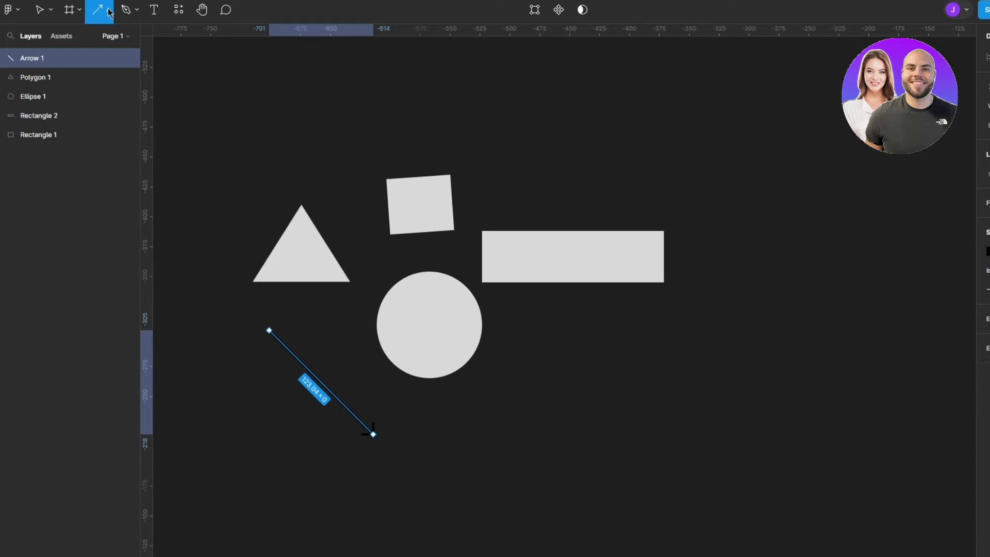
{"action": "left_click", "coordinate": [108, 9]}
{"action": "left_click", "coordinate": [76, 55]}
{"action": "left_click_drag", "start_coordinate": [604, 324], "coordinate": [523, 495]}
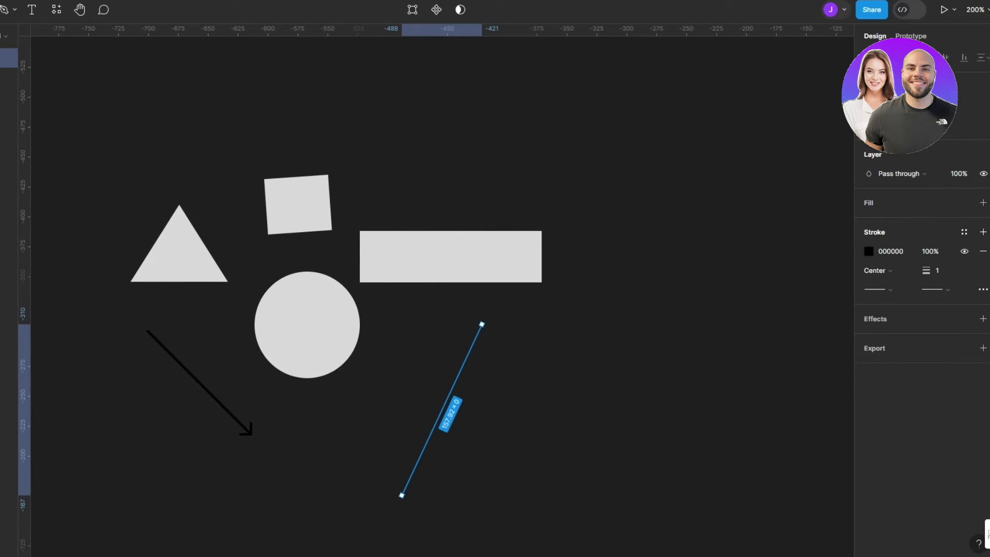
Step: Set the prototype device to the 393×852 phone
{"action": "key", "text": "alt+9"}
{"action": "key", "text": "Escape"}
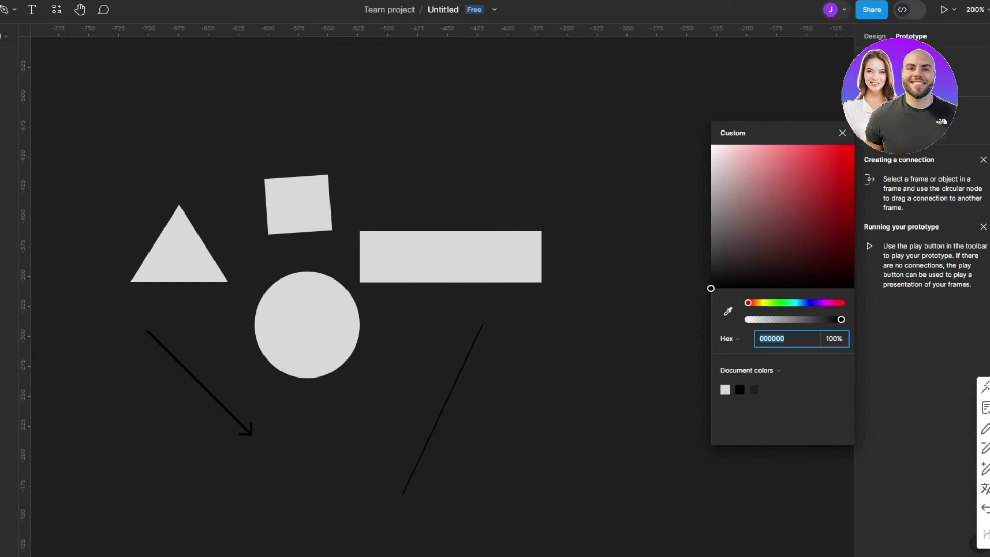
{"action": "left_click", "coordinate": [907, 67]}
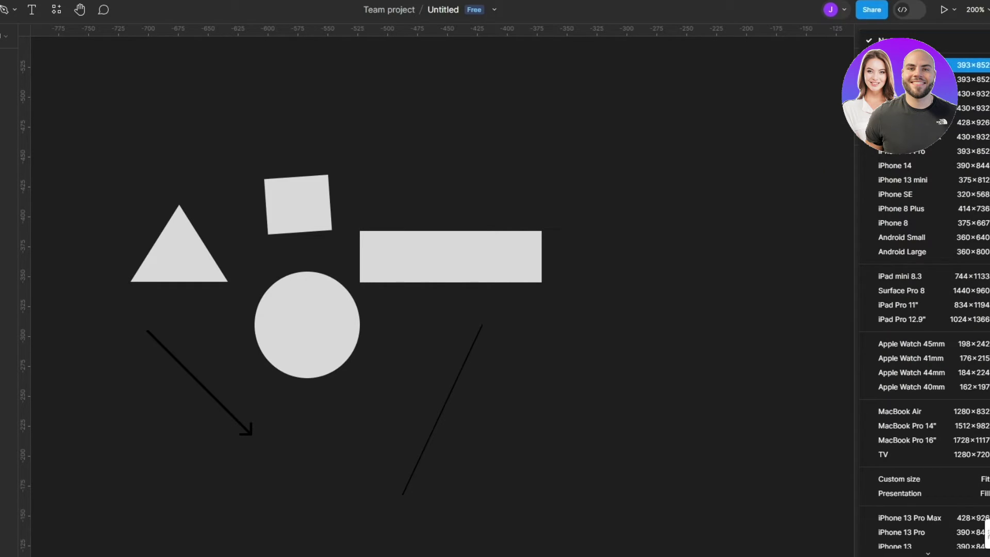
{"action": "left_click", "coordinate": [942, 151]}
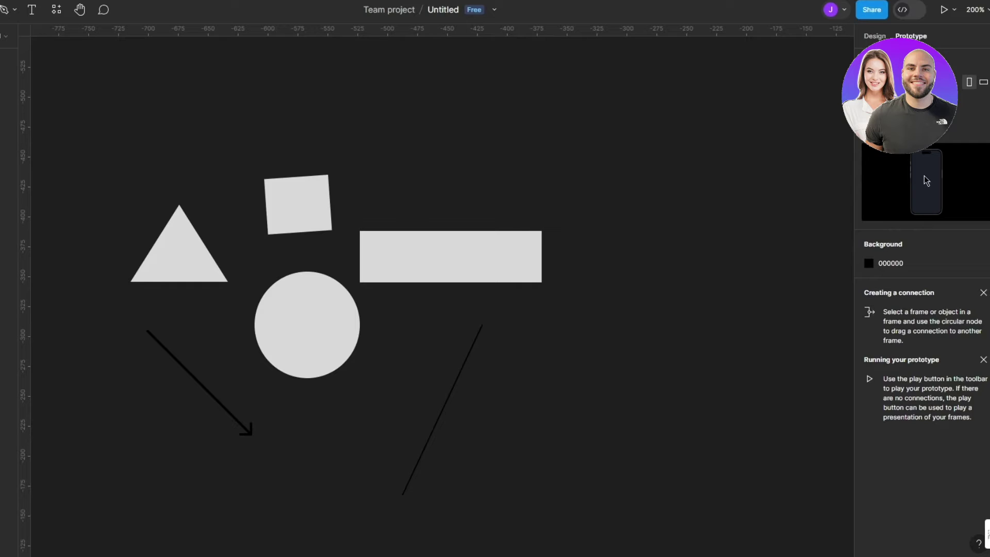
Step: Change the prototype background colour to white FFFFFF
{"action": "left_click", "coordinate": [867, 265]}
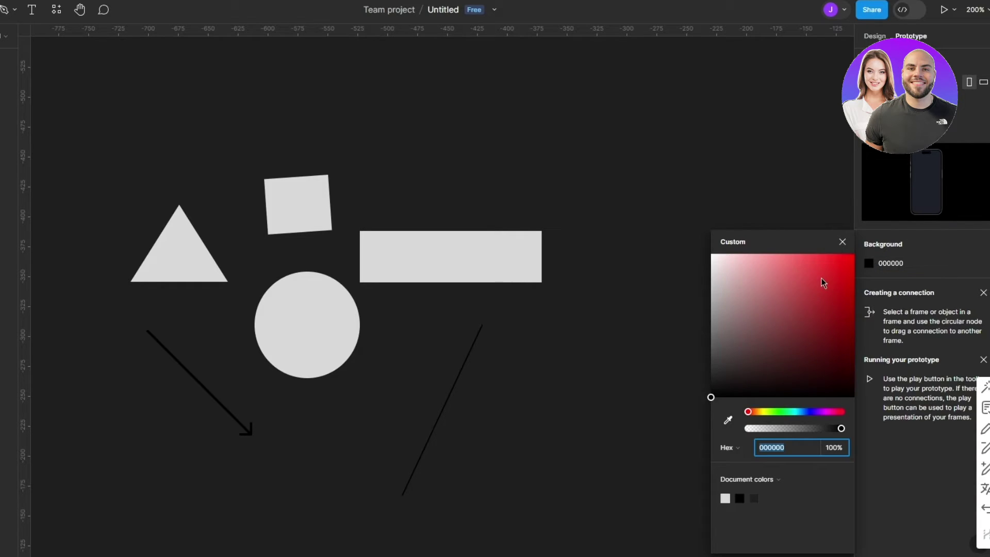
{"action": "left_click_drag", "start_coordinate": [822, 281], "coordinate": [525, 238]}
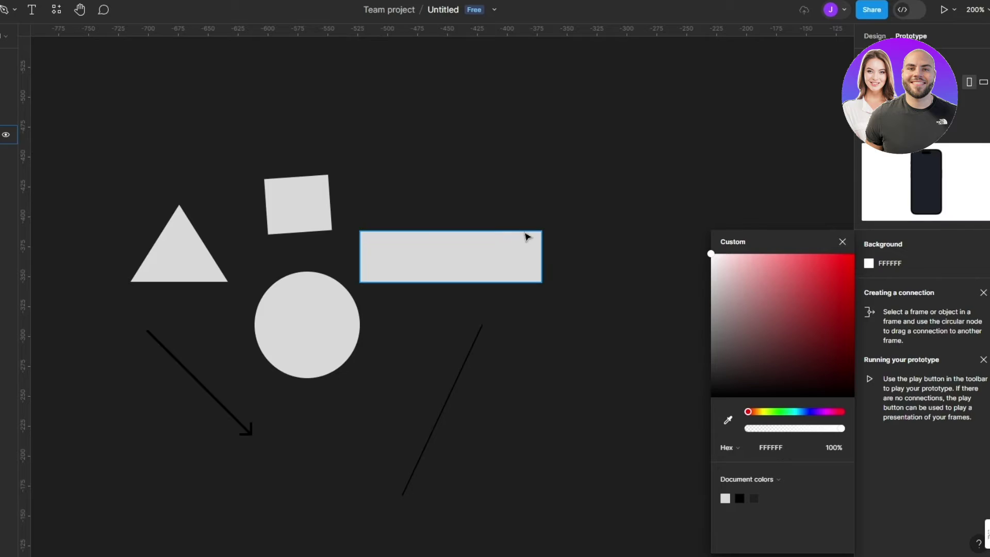
{"action": "left_click", "coordinate": [908, 444]}
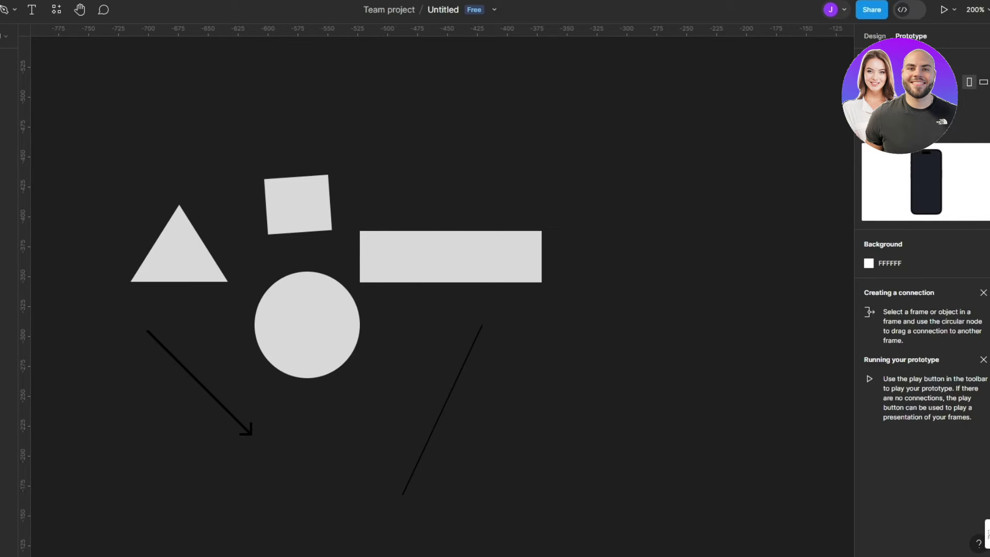
Step: Preview the device in landscape, return to portrait and go back to design properties
{"action": "left_click", "coordinate": [983, 83]}
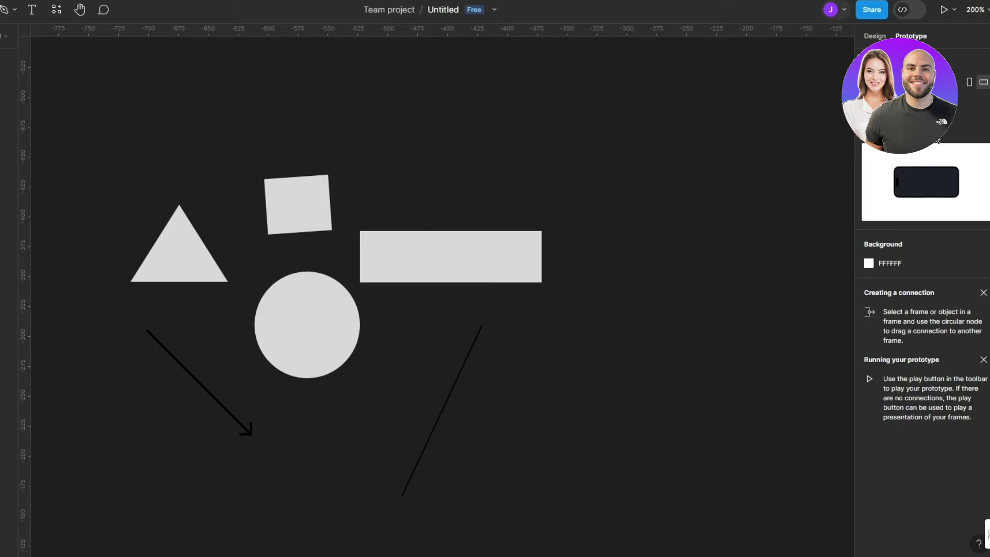
{"action": "left_click", "coordinate": [969, 81]}
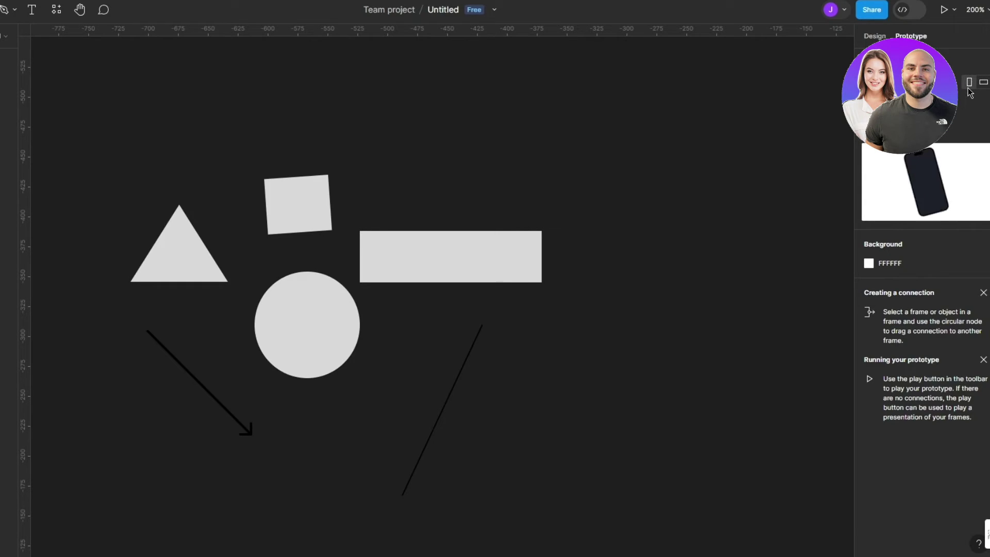
{"action": "left_click", "coordinate": [876, 36]}
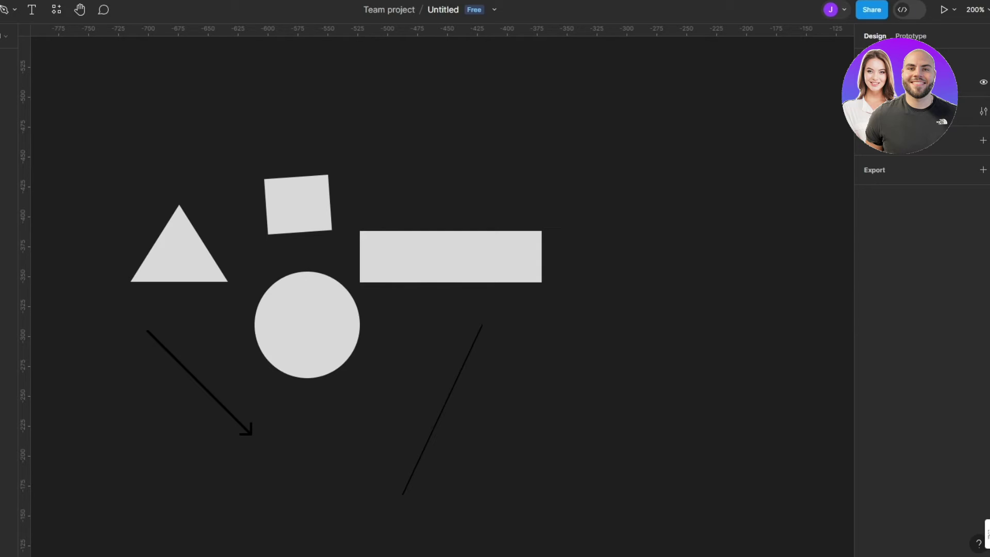
Step: Round the triangle's corners to radius 10
{"action": "left_click", "coordinate": [158, 270]}
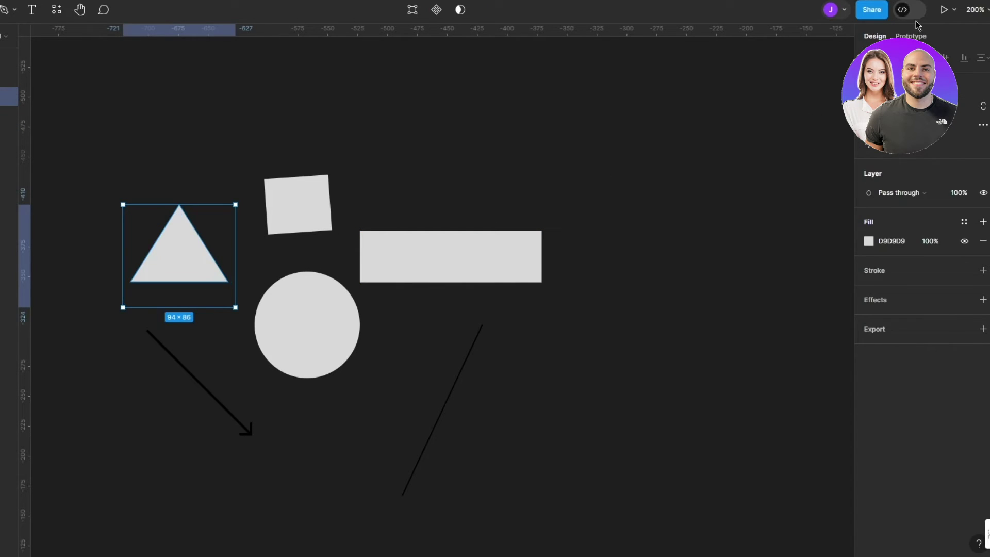
{"action": "left_click", "coordinate": [911, 36]}
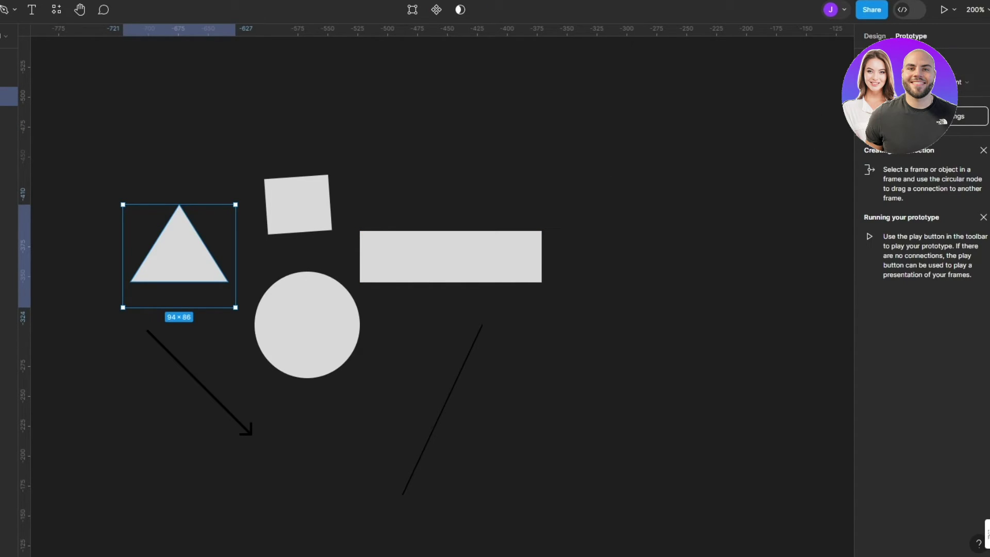
{"action": "key", "text": "Escape"}
{"action": "double_click", "coordinate": [187, 249]}
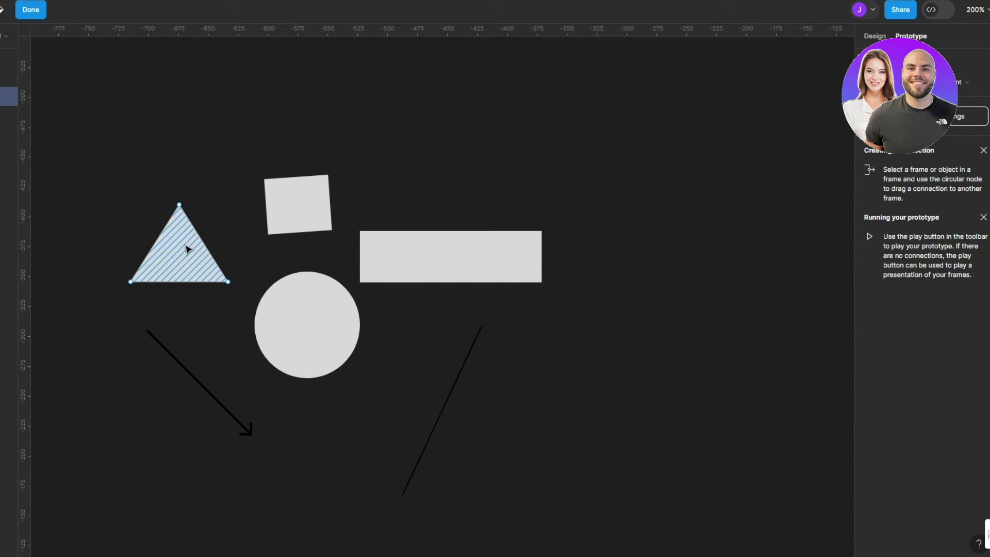
{"action": "key", "text": "Escape"}
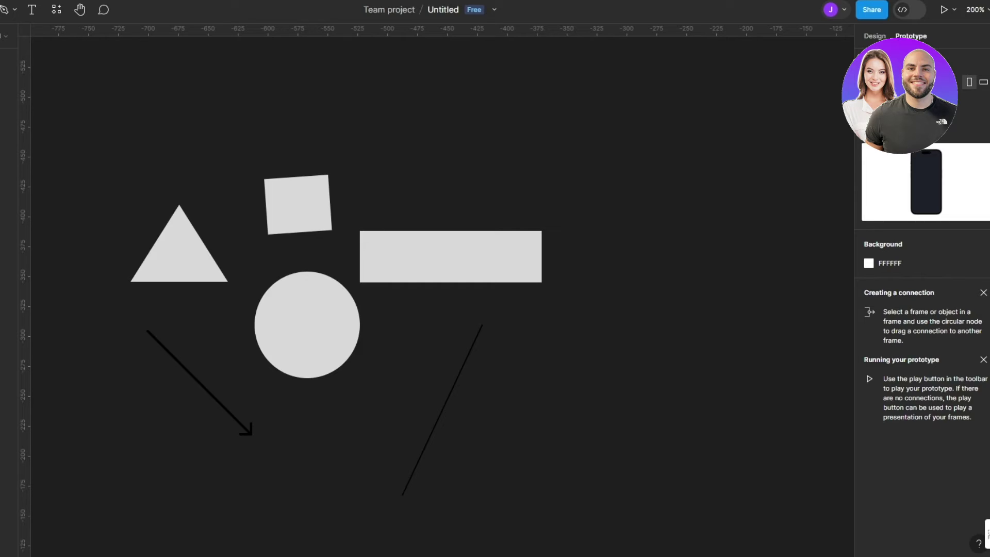
{"action": "left_click", "coordinate": [178, 223]}
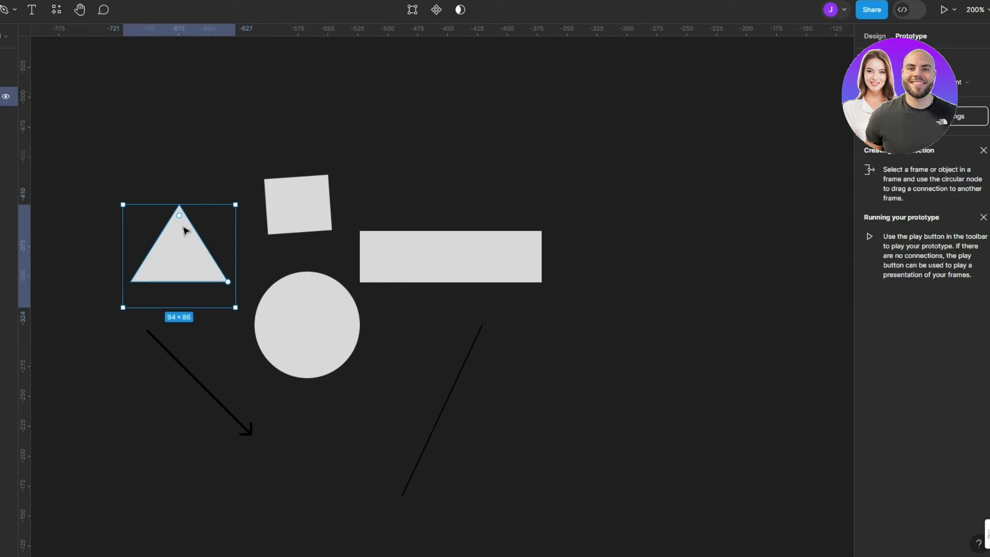
{"action": "mouse_move", "coordinate": [183, 219]}
{"action": "left_mouse_down"}
{"action": "mouse_move", "coordinate": [188, 280]}
{"action": "mouse_move", "coordinate": [187, 229]}
{"action": "left_mouse_up"}
{"action": "left_click", "coordinate": [216, 181]}
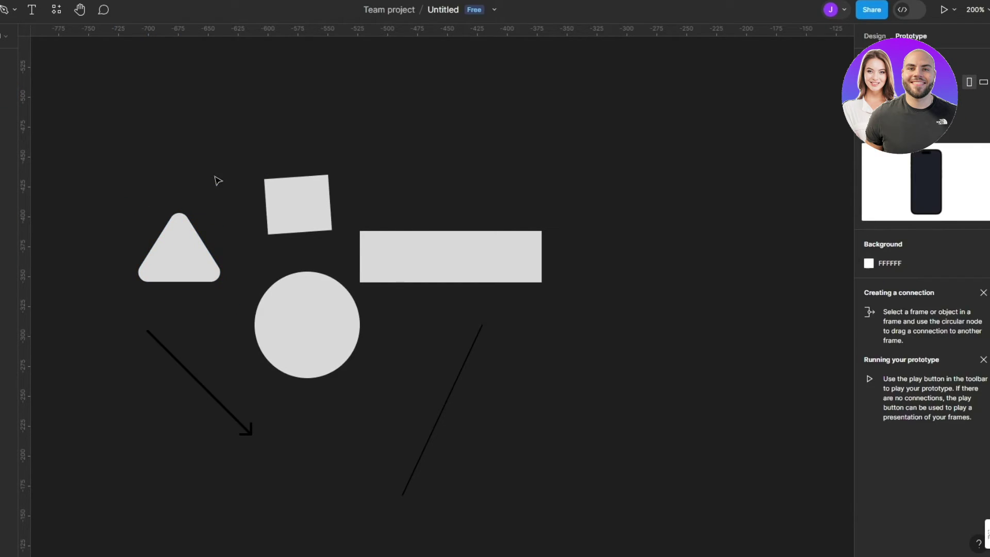
Step: Cut a wedge from the circle to make a pac-man shape and shift it about 40 px right
{"action": "left_click", "coordinate": [303, 201]}
{"action": "left_click", "coordinate": [462, 267]}
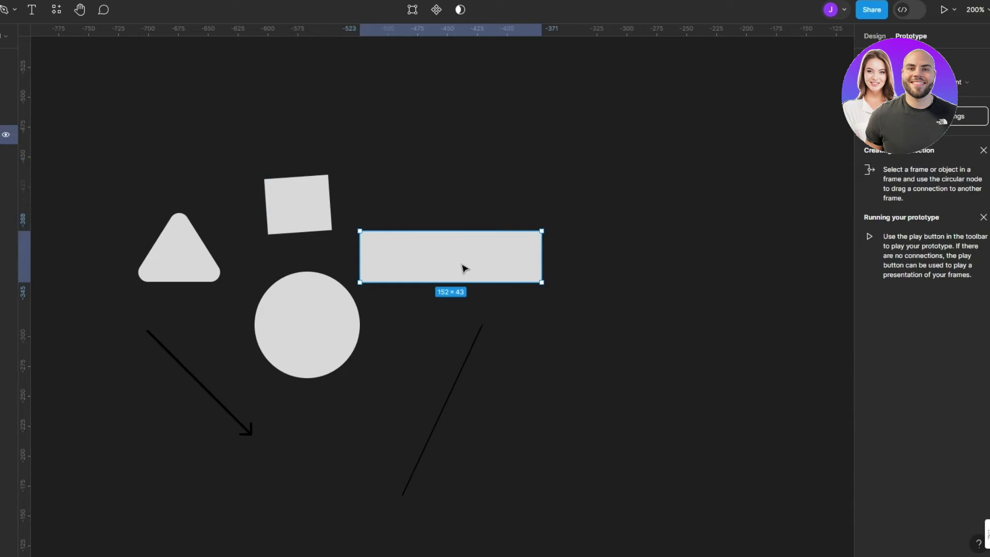
{"action": "left_click", "coordinate": [338, 308]}
{"action": "left_click_drag", "start_coordinate": [356, 326], "coordinate": [303, 295]}
{"action": "left_click", "coordinate": [316, 316]}
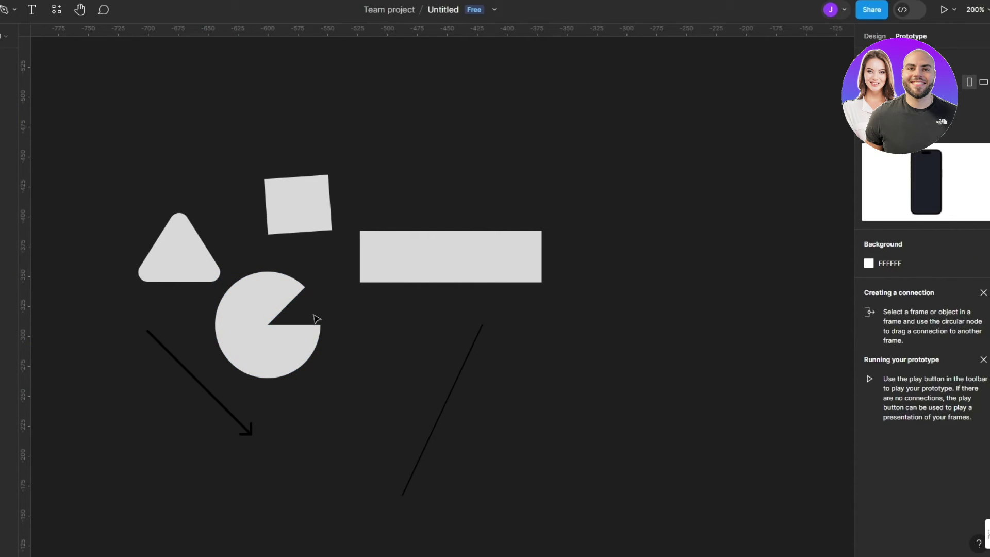
{"action": "left_click_drag", "start_coordinate": [262, 324], "coordinate": [293, 324]}
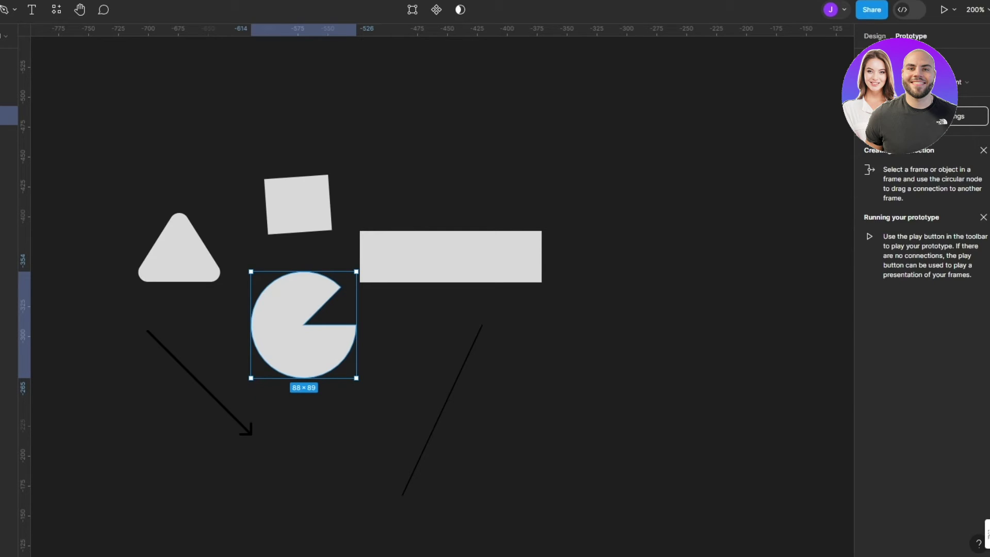
{"action": "left_click", "coordinate": [458, 261]}
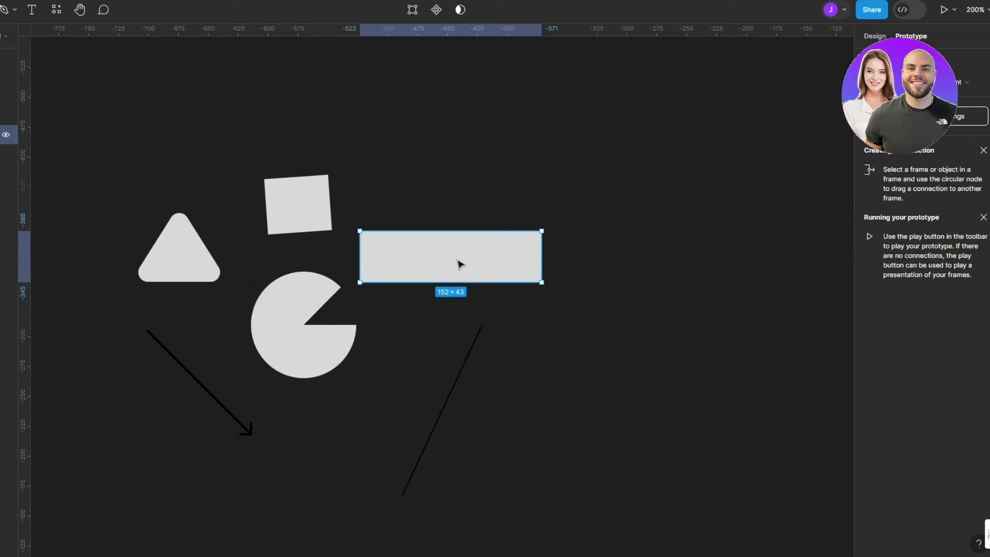
{"action": "right_click", "coordinate": [458, 262]}
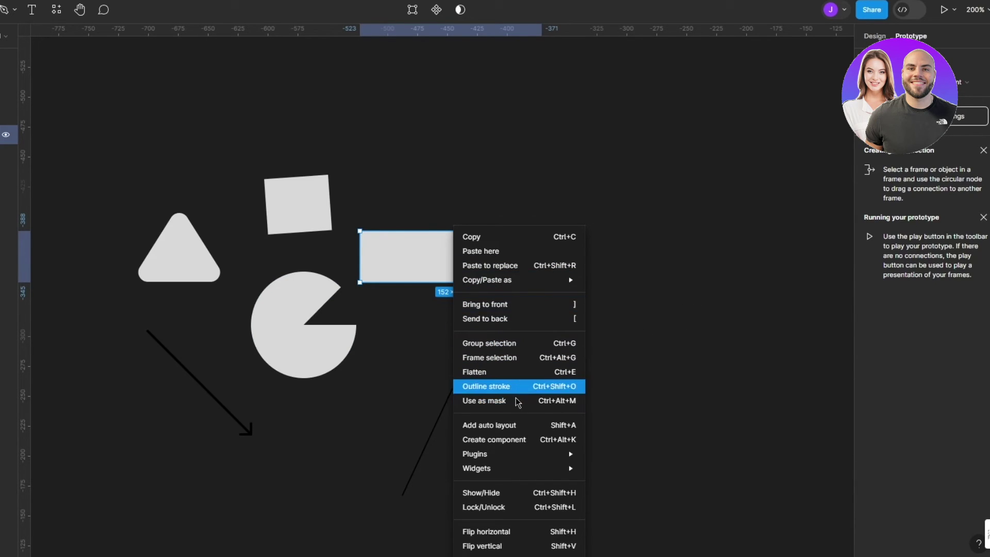
{"action": "mouse_move", "coordinate": [503, 454]}
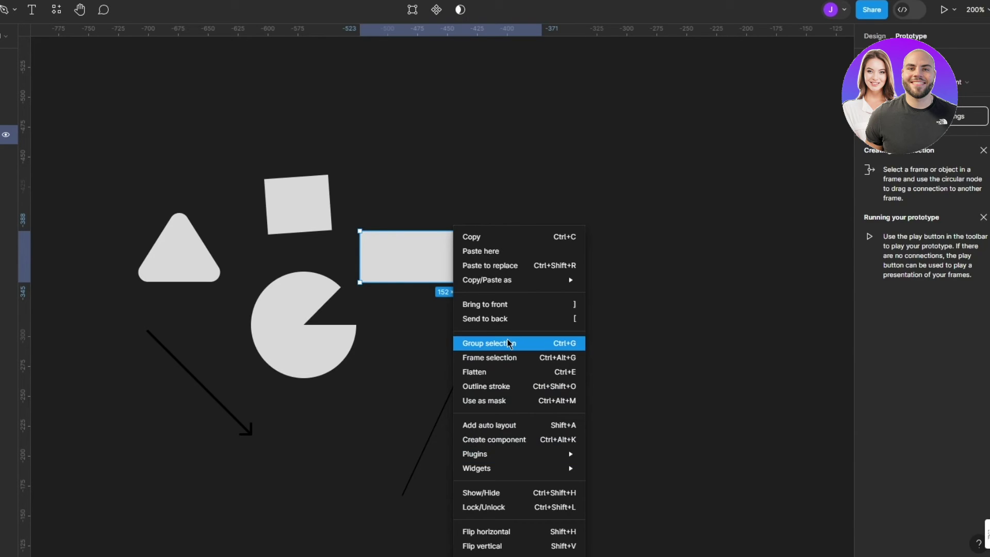
{"action": "left_click", "coordinate": [508, 386]}
{"action": "left_click", "coordinate": [612, 305]}
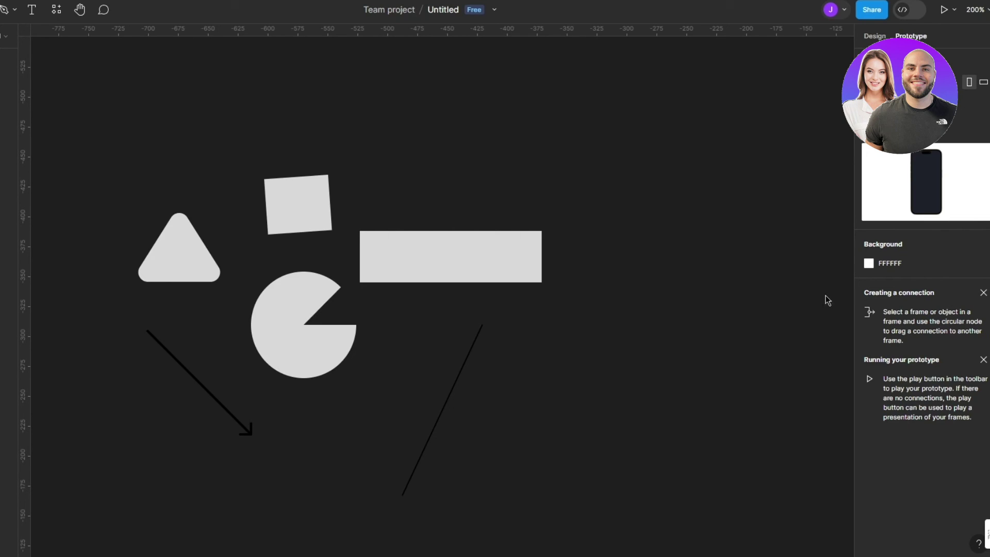
Step: Clear the selection and set the prototype device to iPhone 8 (375×667)
{"action": "left_click_drag", "start_coordinate": [611, 474], "coordinate": [427, 155]}
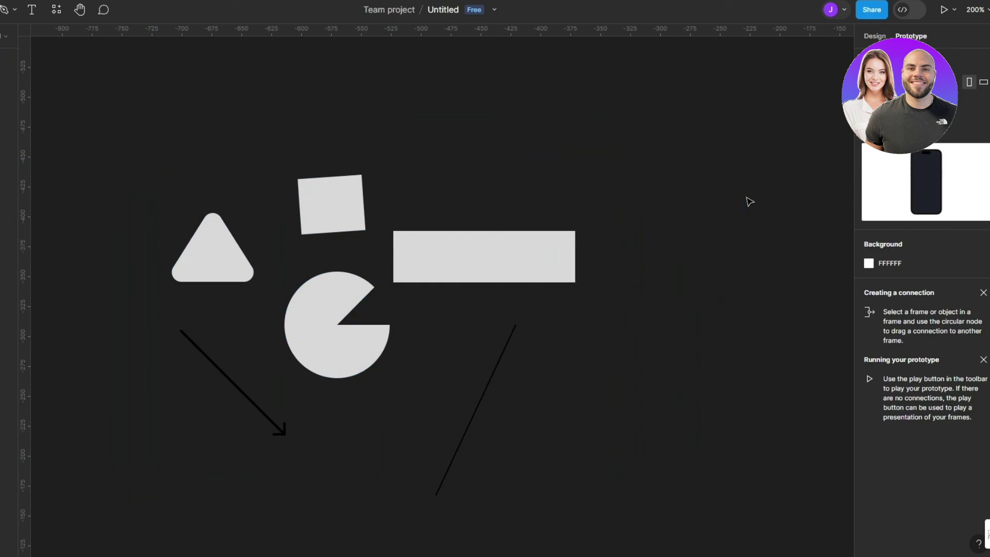
{"action": "left_click", "coordinate": [472, 256]}
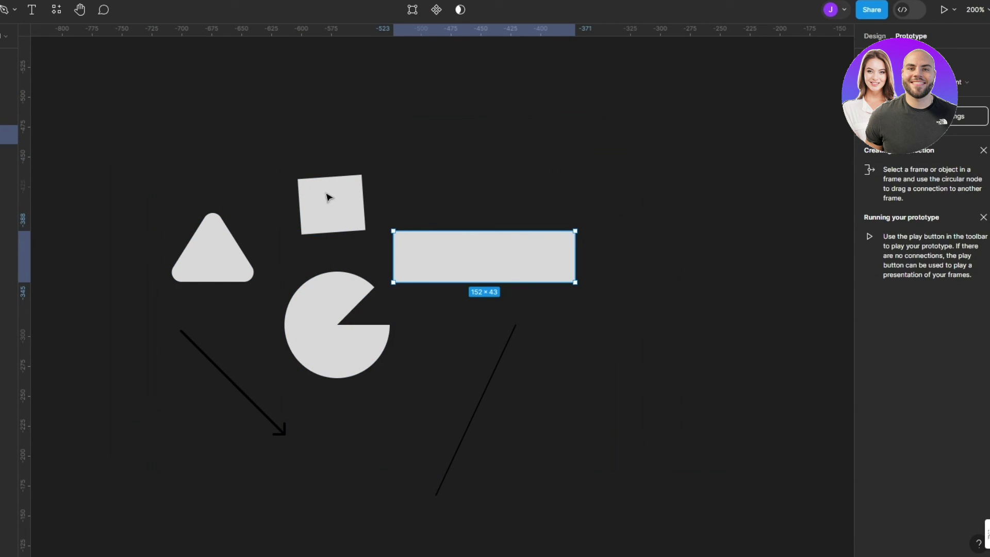
{"action": "key", "text": "Escape"}
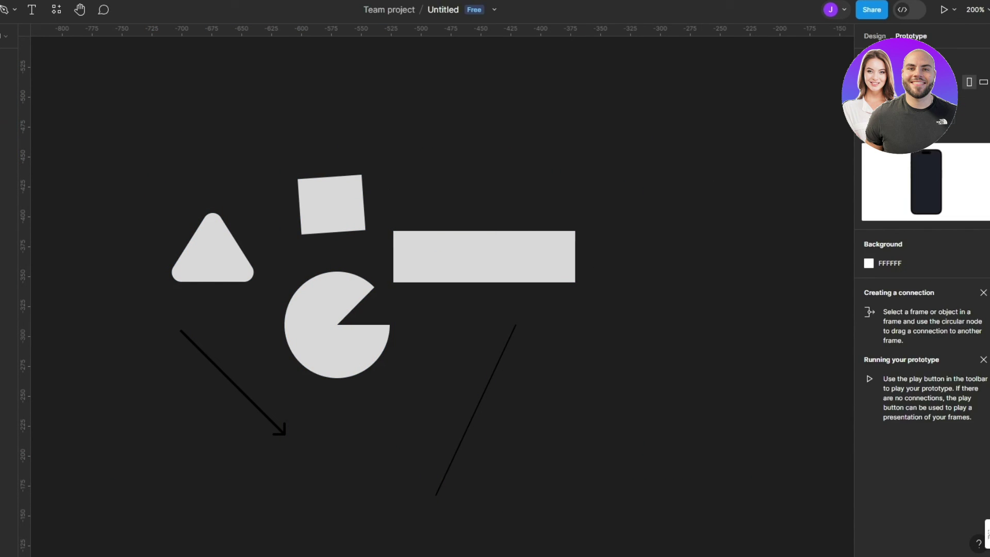
{"action": "left_click", "coordinate": [923, 82]}
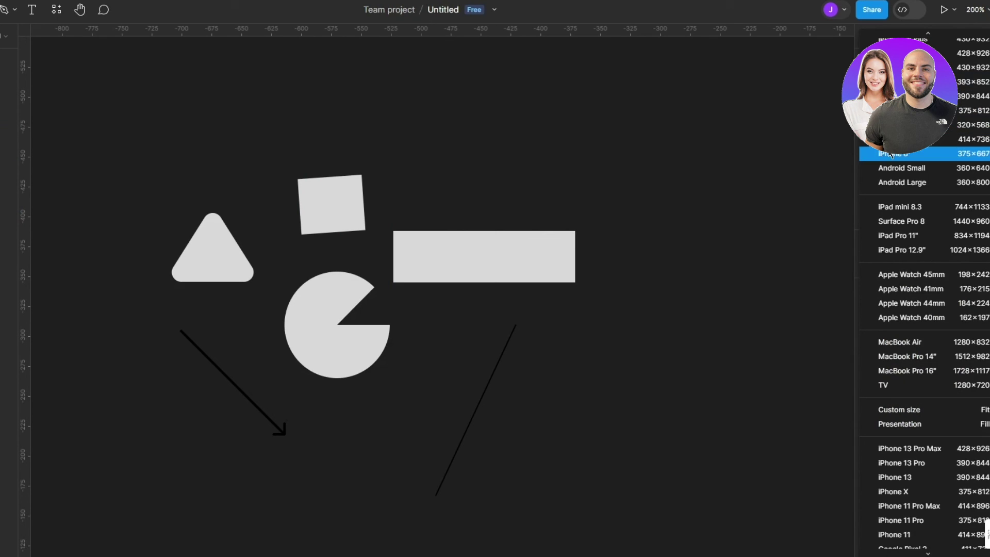
{"action": "left_click", "coordinate": [923, 154]}
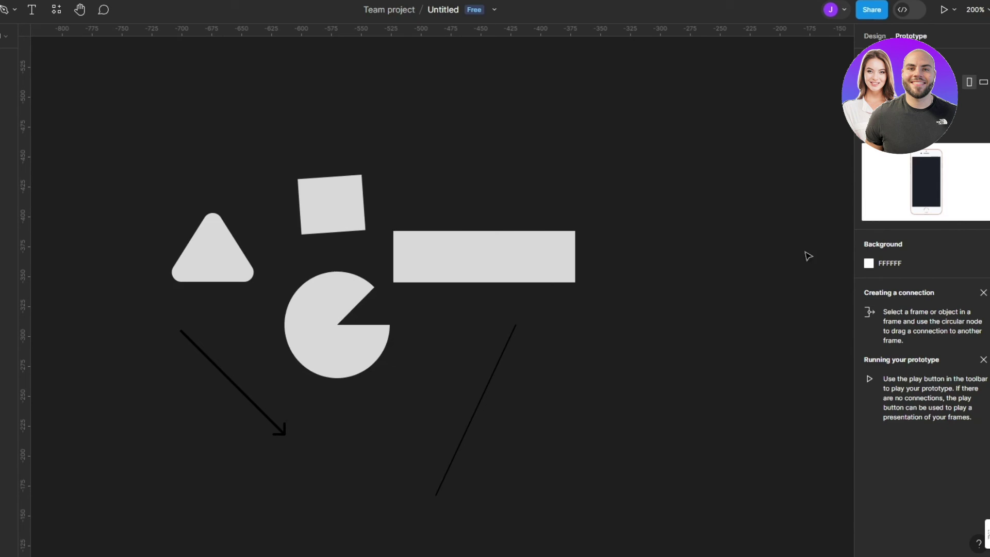
Step: Zoom to fit all six shapes, then set the canvas zoom to 100%
{"action": "scroll", "coordinate": [696, 433], "scroll_direction": "up", "scroll_amount": 2}
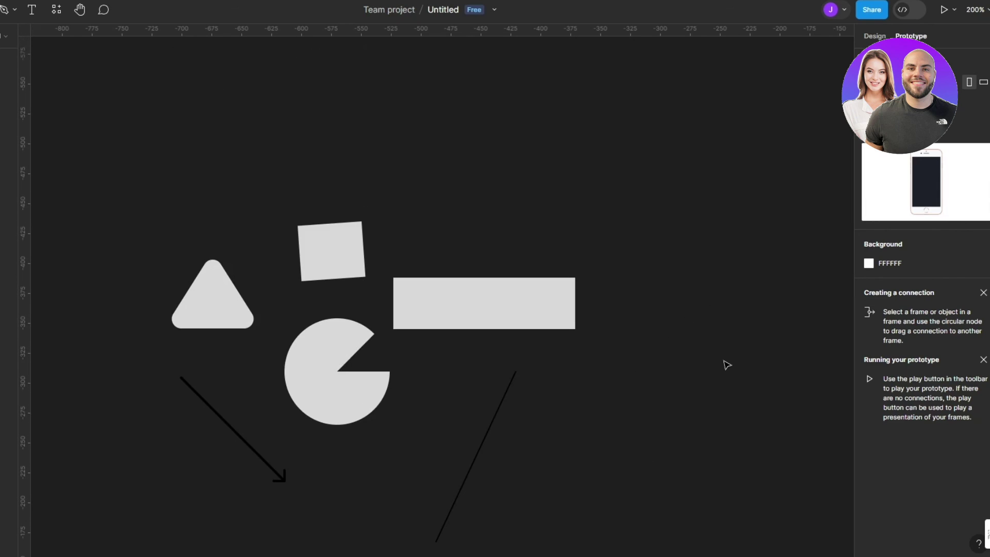
{"action": "left_click", "coordinate": [975, 10]}
{"action": "left_click", "coordinate": [969, 83]}
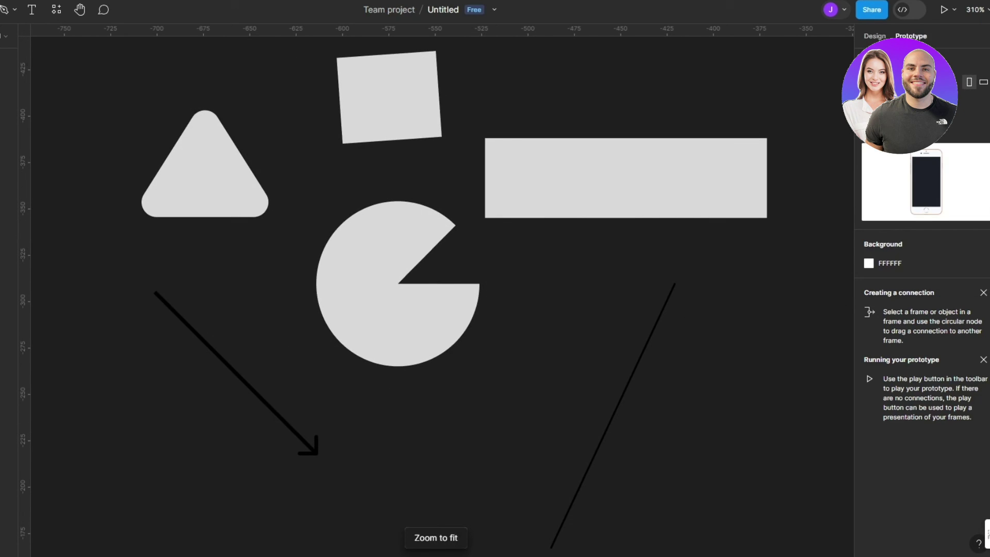
{"action": "left_click", "coordinate": [974, 9]}
{"action": "left_click", "coordinate": [927, 128]}
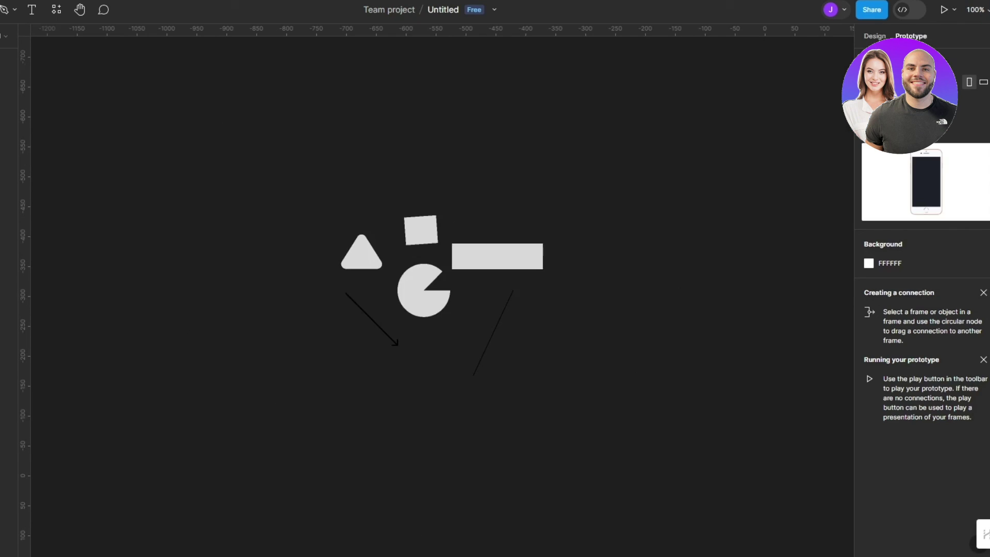